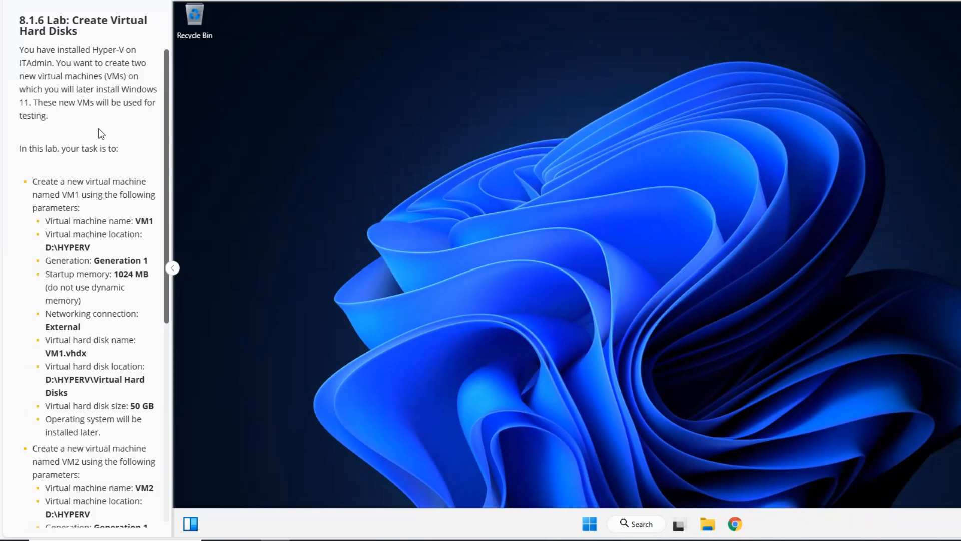
# - Read through the lab instructions listing the parameters for the two new virtual machines
pyautogui.moveTo(38, 102); pyautogui.dragTo(52, 118)
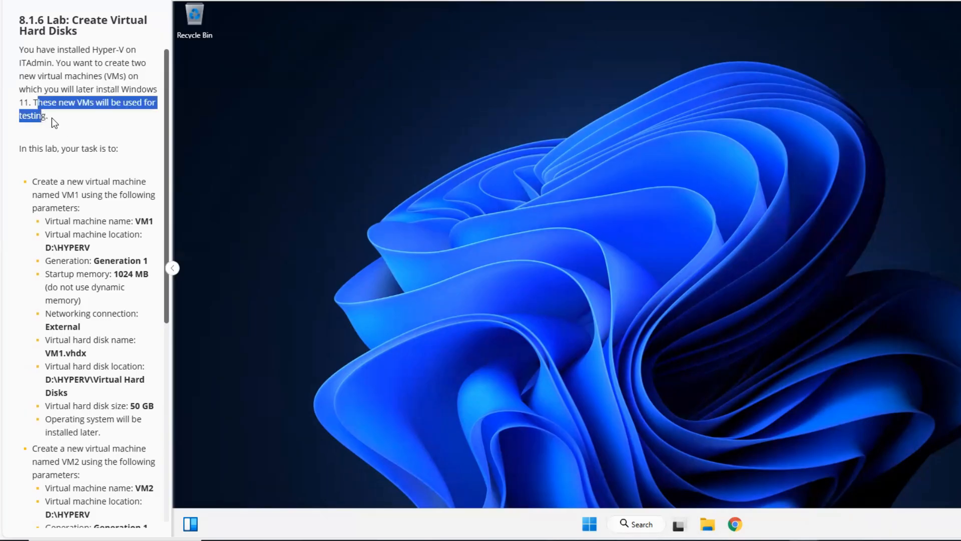
pyautogui.click(37, 104)
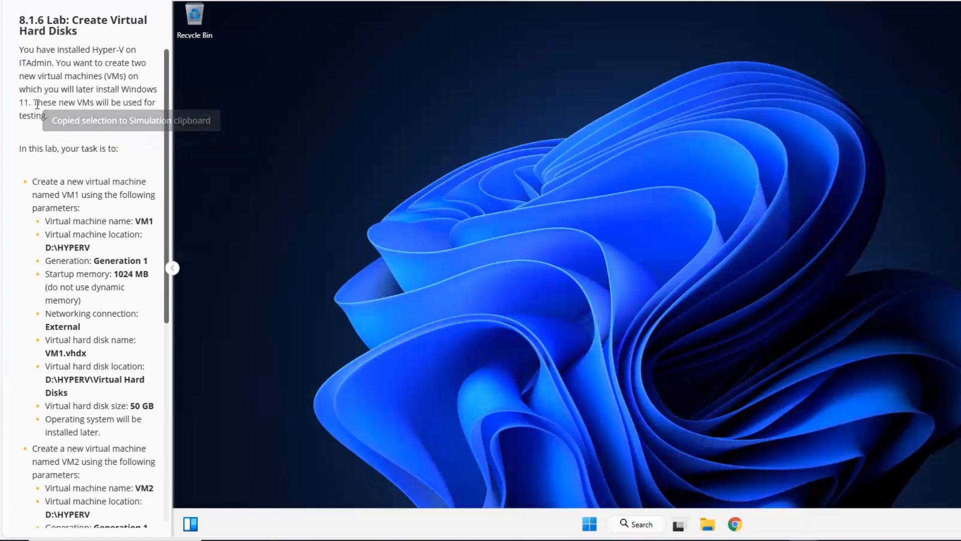
pyautogui.moveTo(33, 102); pyautogui.dragTo(54, 118)
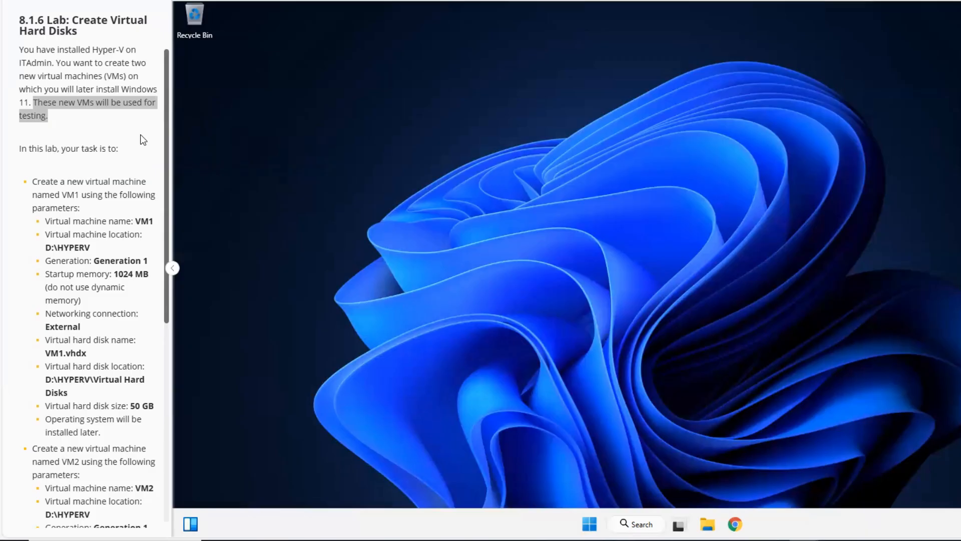
pyautogui.click(117, 142)
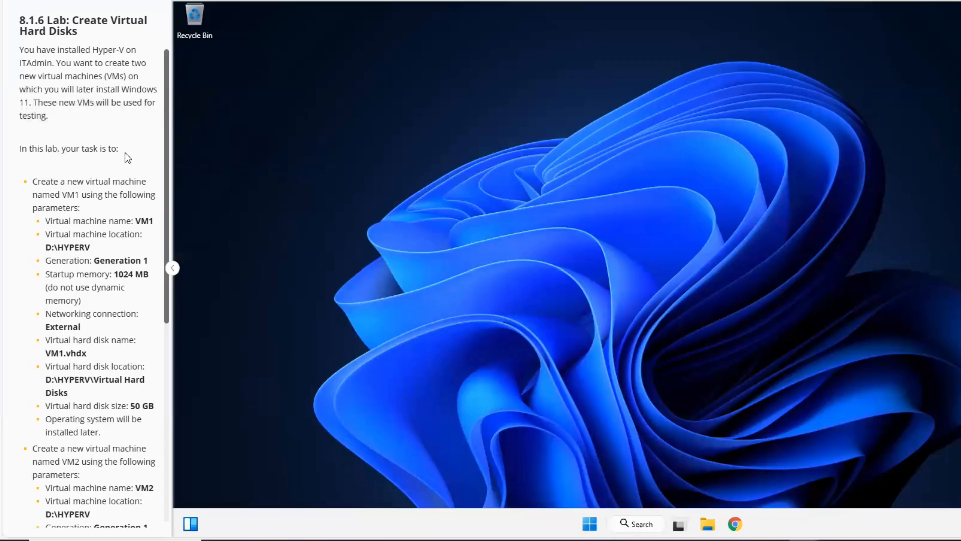
pyautogui.scroll(-1, 30, 146)
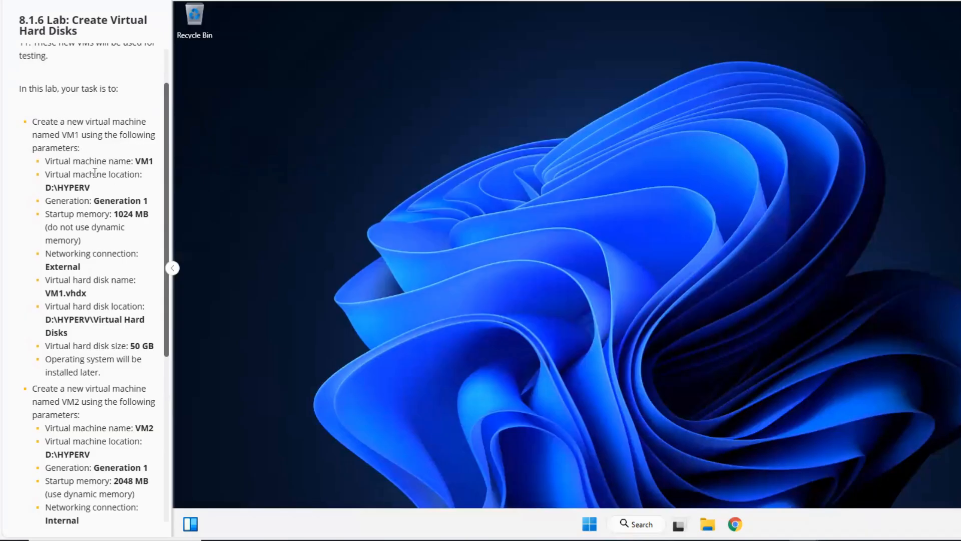
pyautogui.scroll(-3, 89, 314)
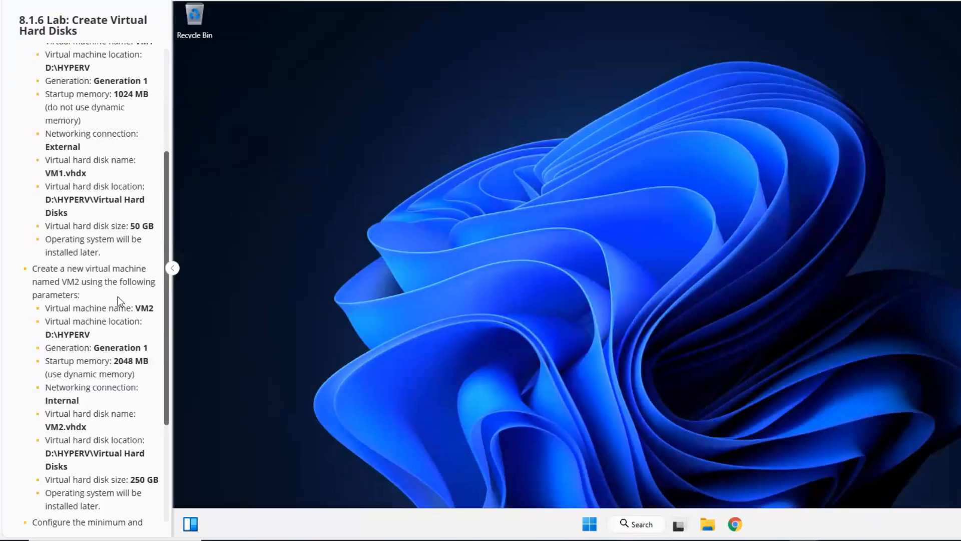
pyautogui.scroll(3, 94, 167)
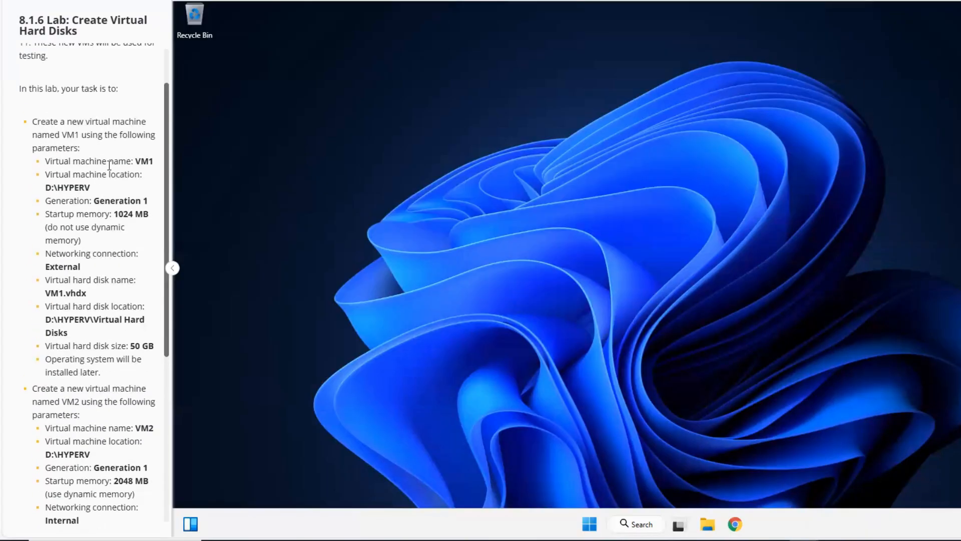
pyautogui.scroll(-5, 82, 293)
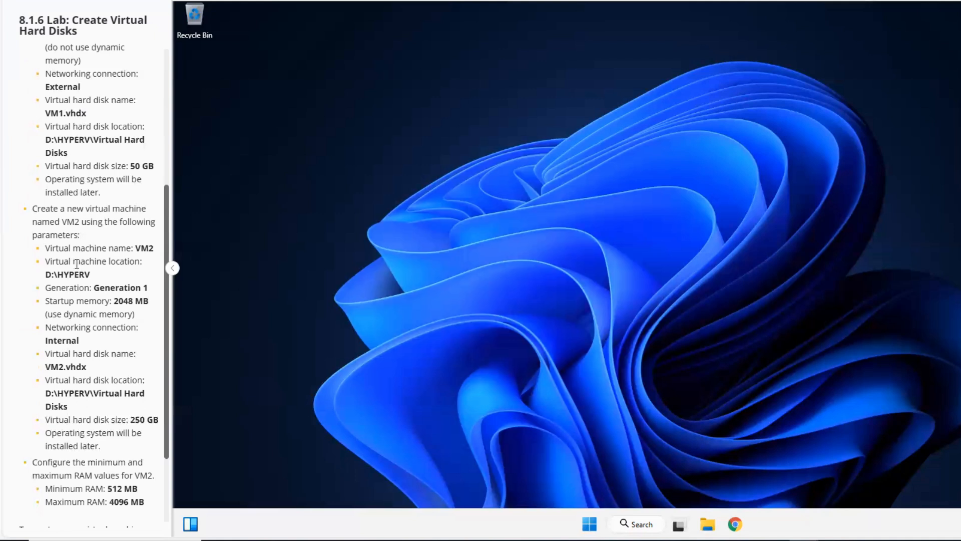
pyautogui.scroll(-3, 98, 368)
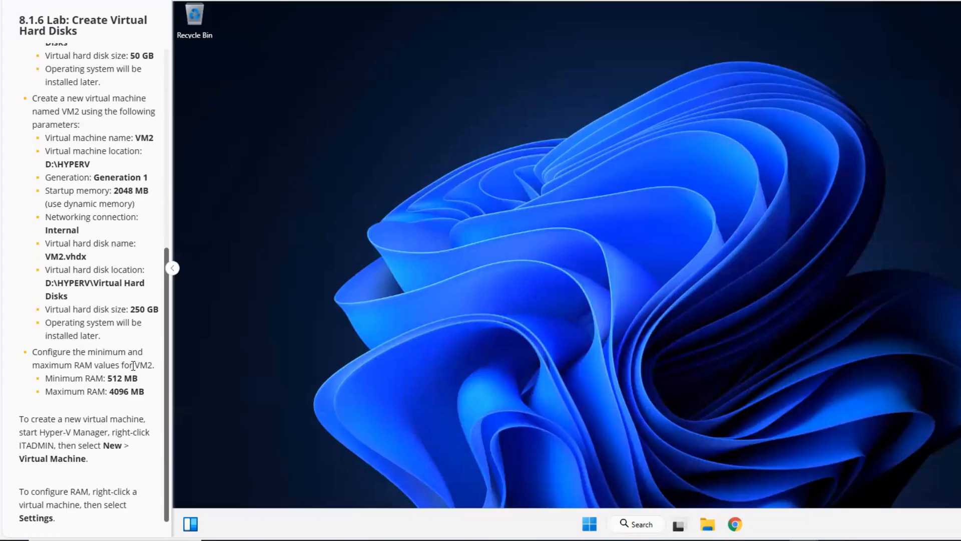
pyautogui.scroll(1, 125, 363)
pyautogui.scroll(5, 123, 362)
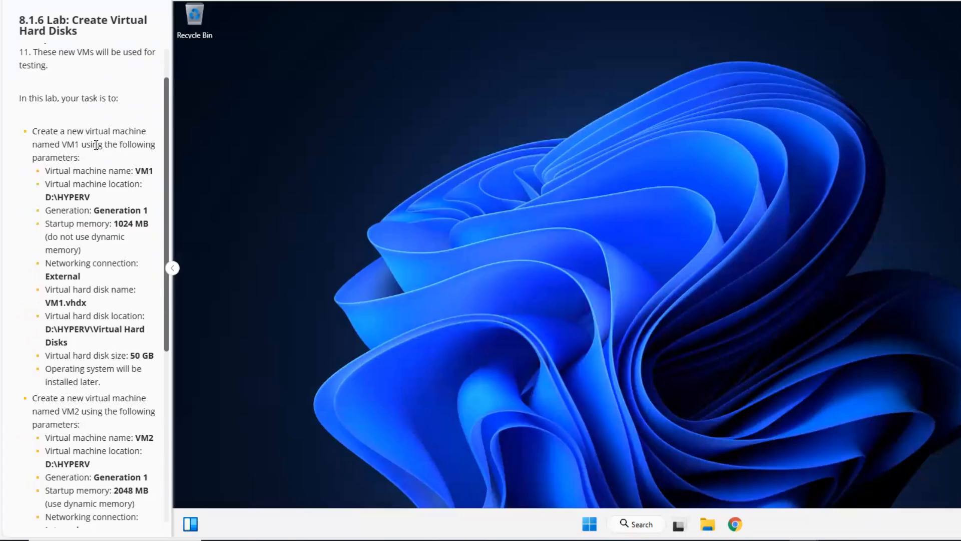
pyautogui.click(172, 267)
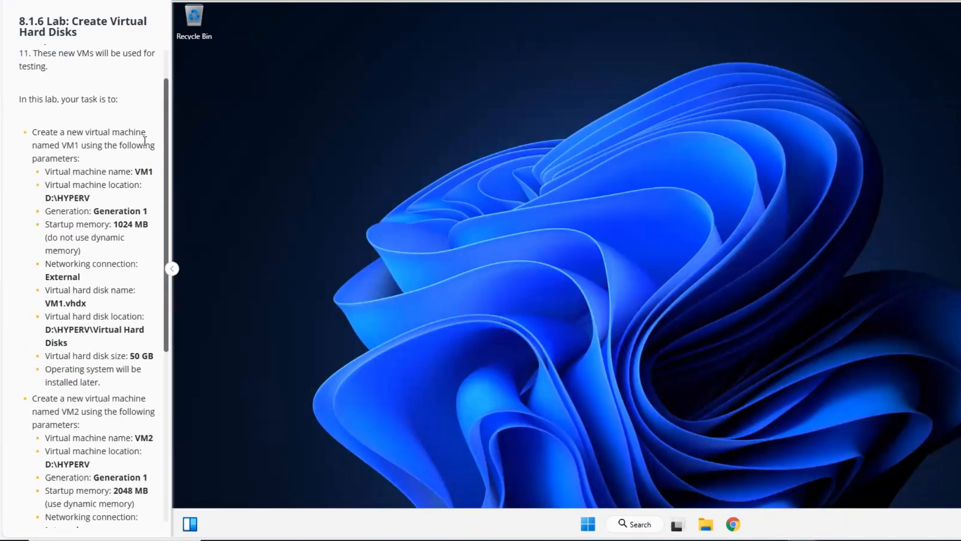
pyautogui.scroll(1, 85, 131)
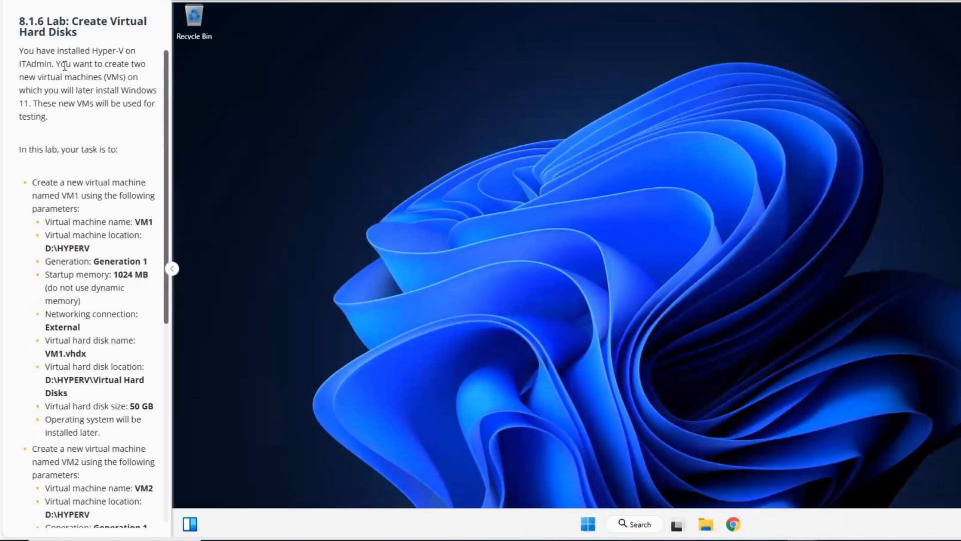
pyautogui.moveTo(95, 50); pyautogui.dragTo(123, 51)
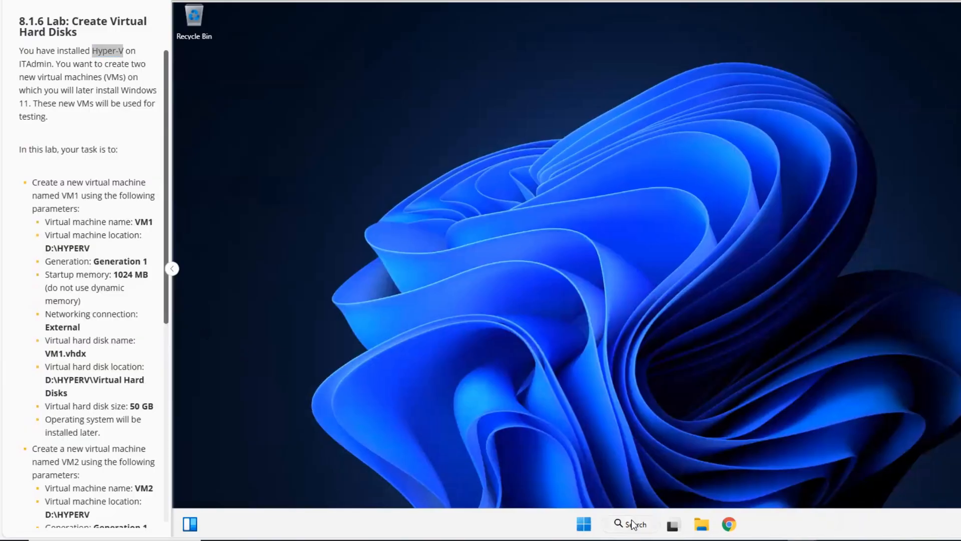
# - Search for hyper and open Hyper-V Manager
pyautogui.click(630, 523)
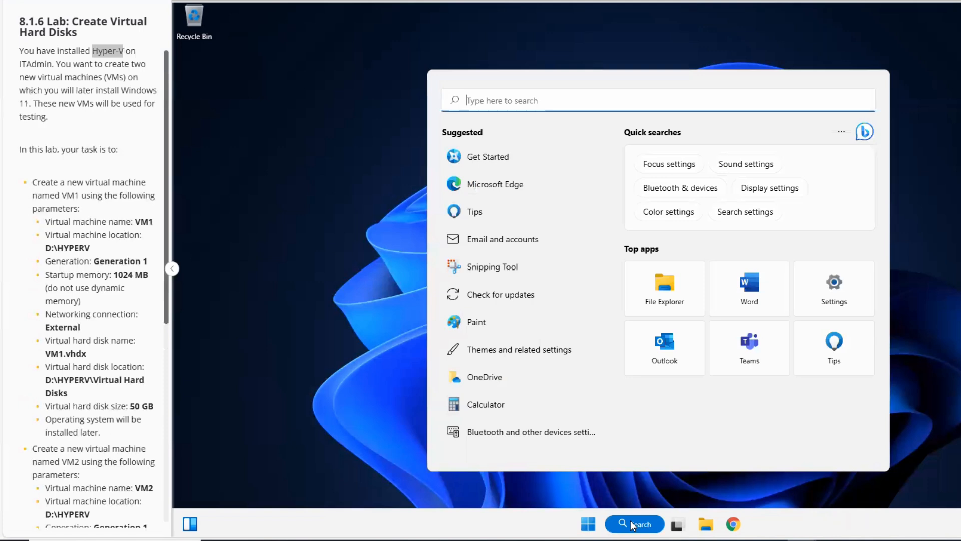
pyautogui.write('h')
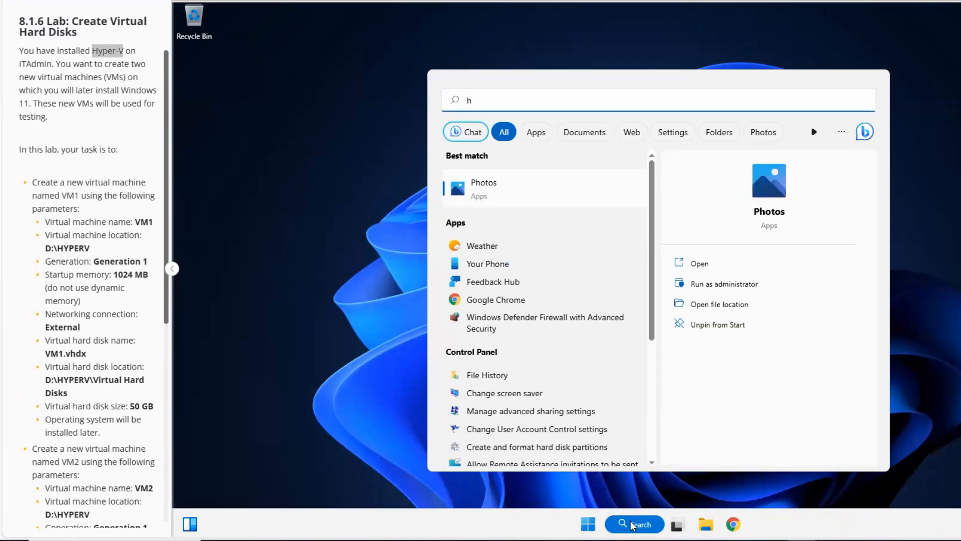
pyautogui.write('yper')
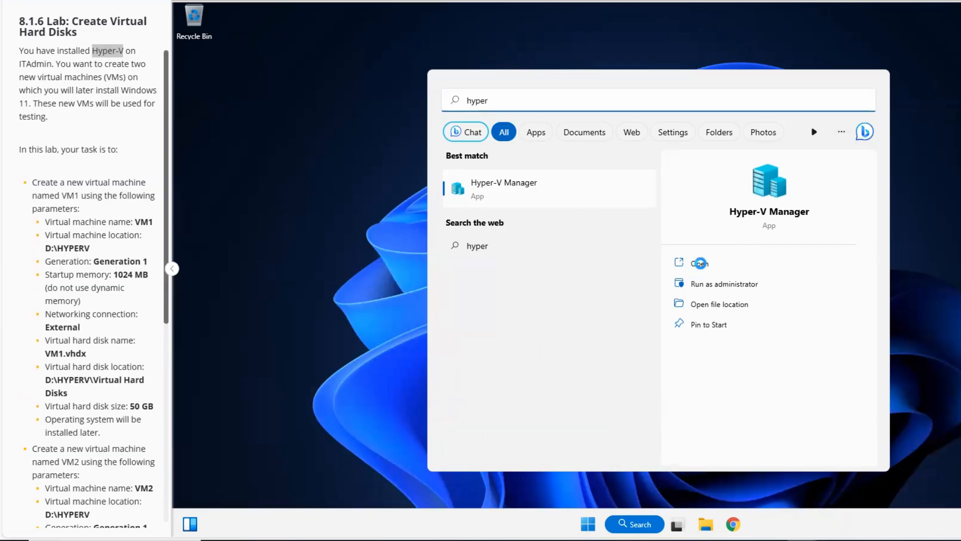
pyautogui.click(702, 264)
pyautogui.click(562, 27)
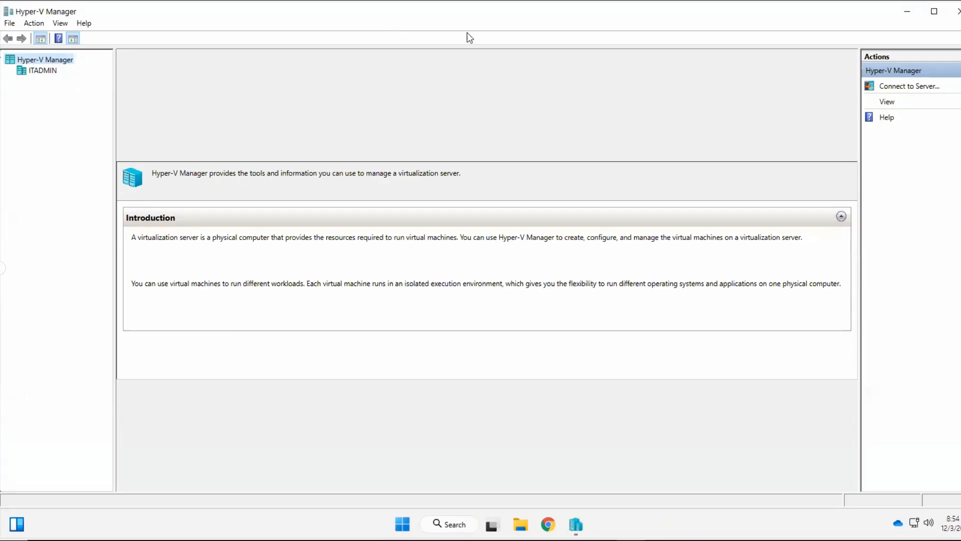
pyautogui.click(44, 71)
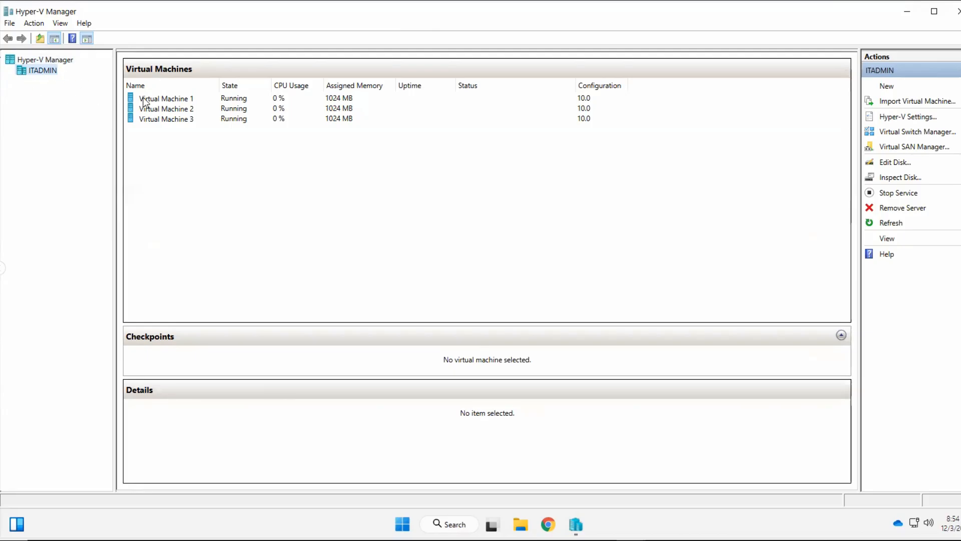
pyautogui.click(44, 61)
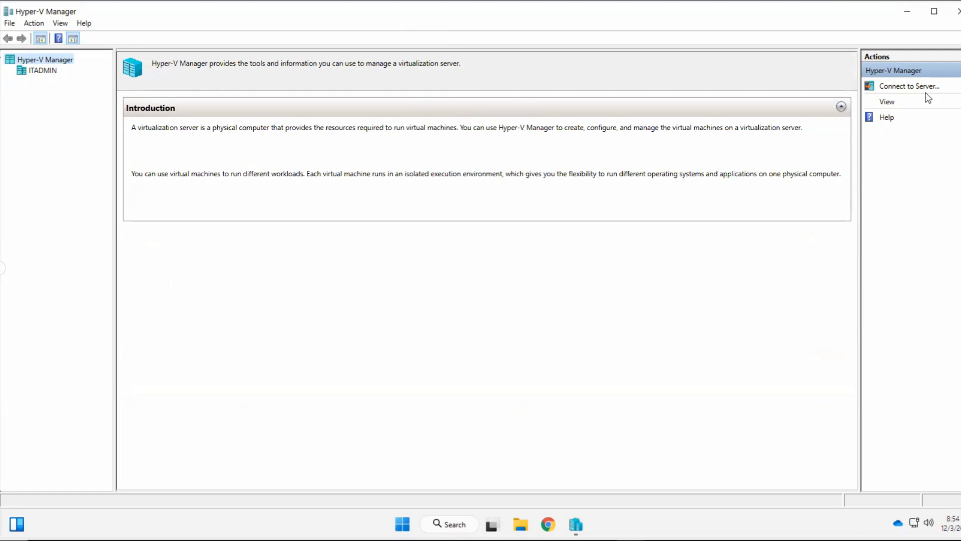
pyautogui.click(955, 101)
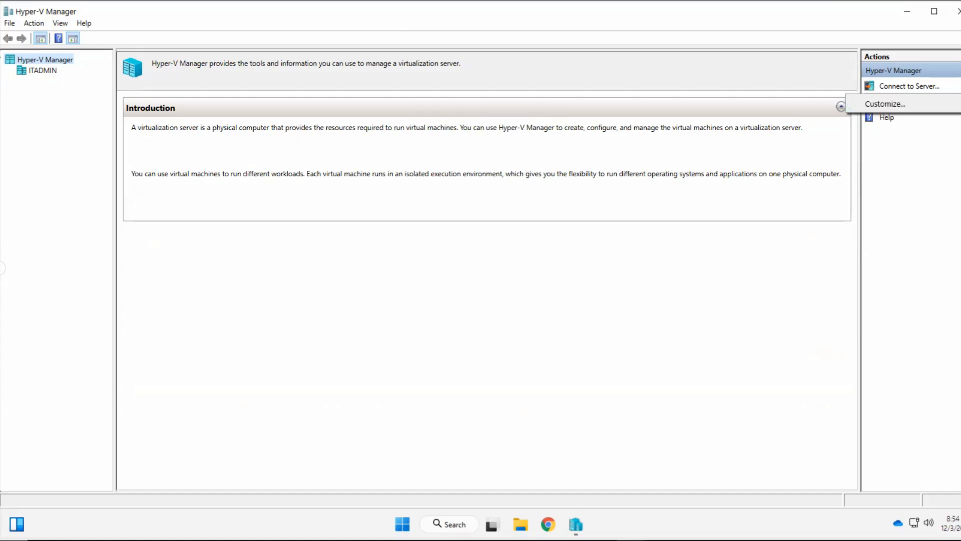
# - Start the New Virtual Machine wizard on the ITADMIN server and move past the introduction page
pyautogui.click(43, 71)
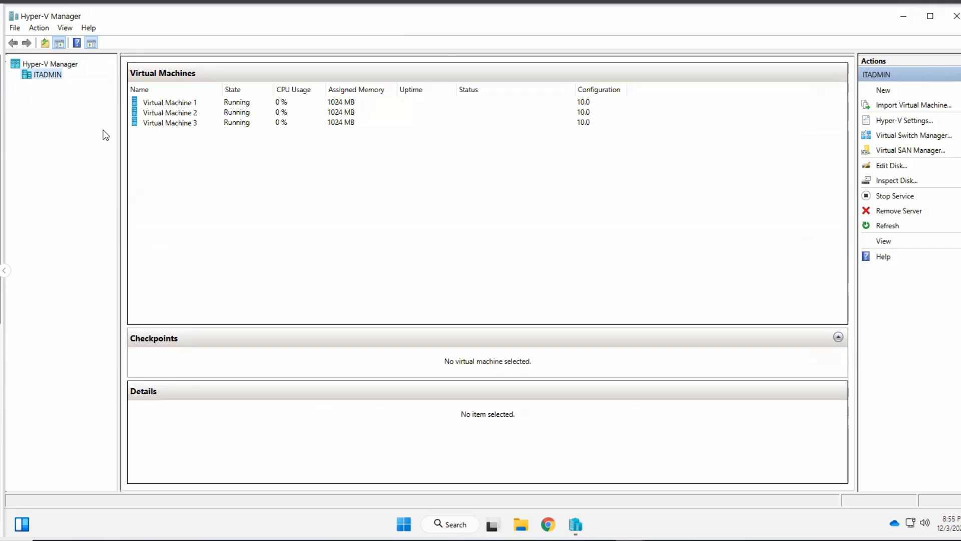
pyautogui.click(894, 93)
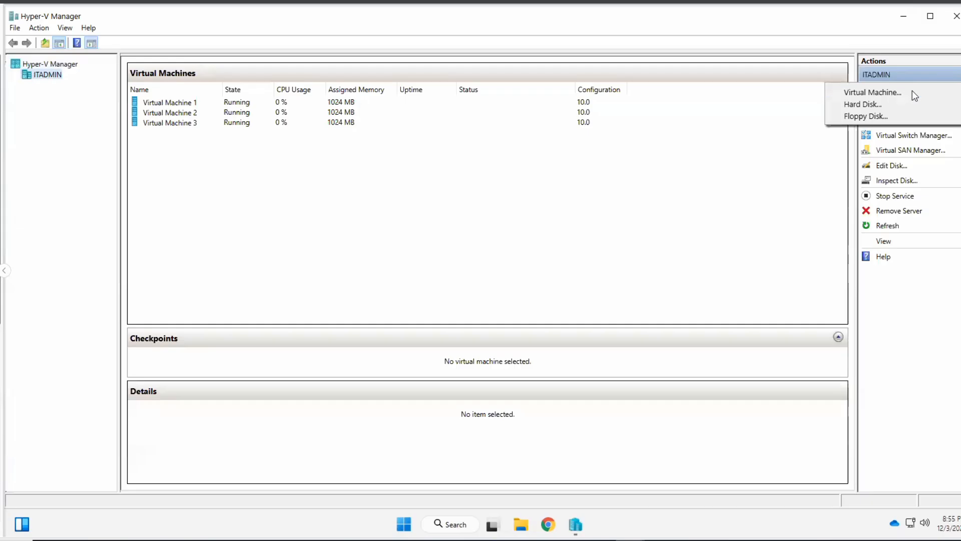
pyautogui.click(870, 92)
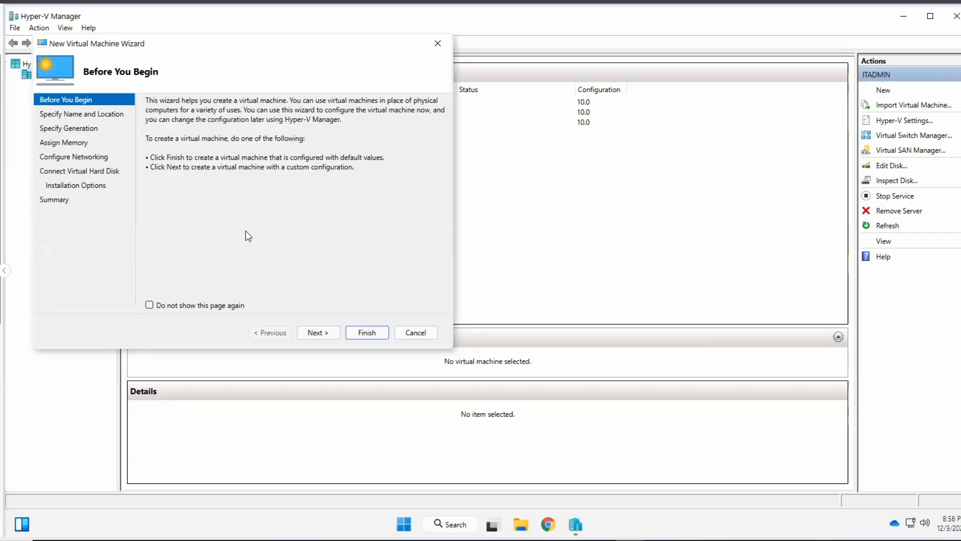
pyautogui.click(316, 332)
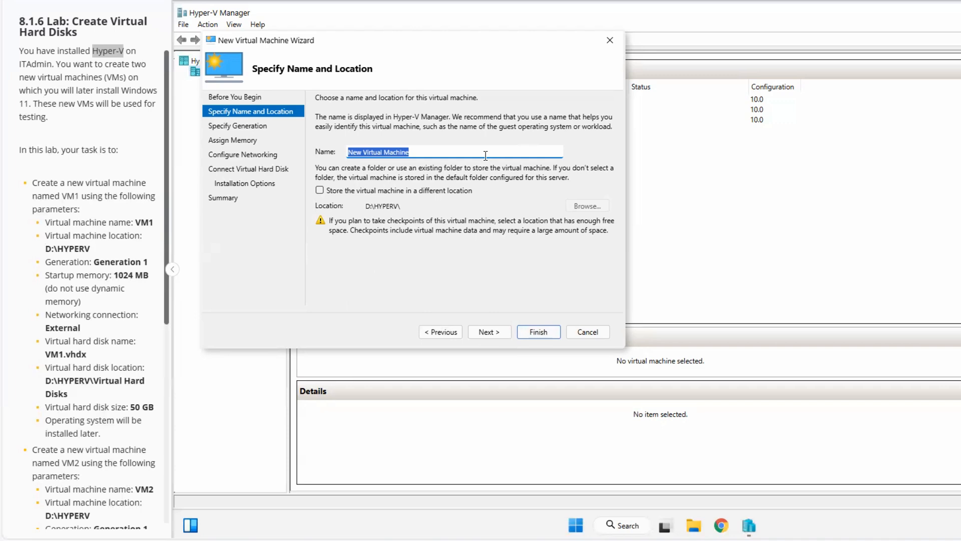
# - Name the new virtual machine VM1
pyautogui.write('VM1')
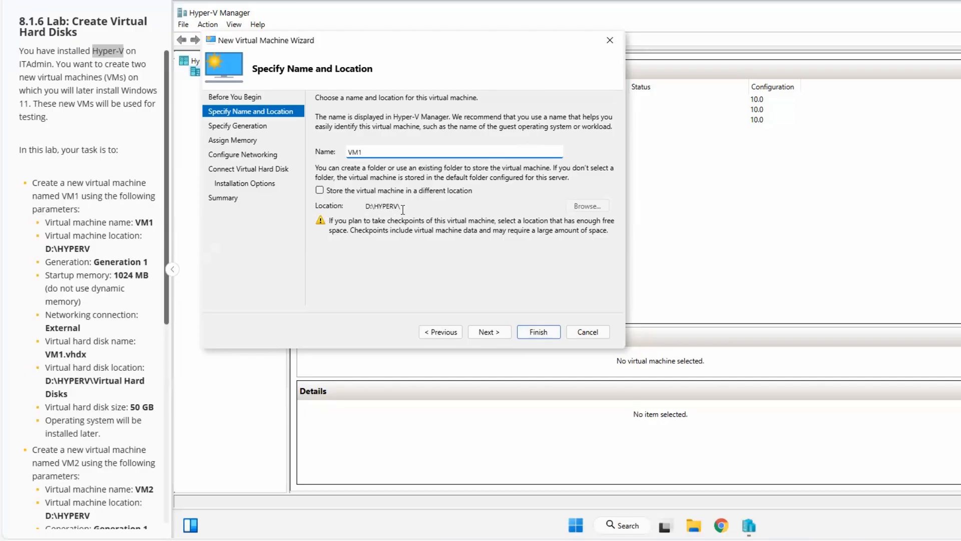
pyautogui.click(588, 206)
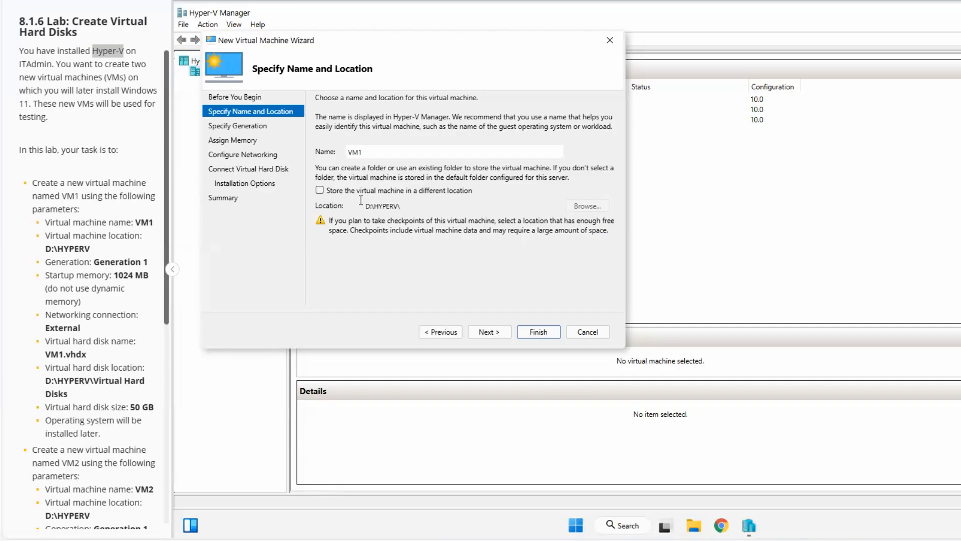
# - Store the virtual machine in a different location, D:\HYPERV, selecting that folder, and continue
pyautogui.click(320, 190)
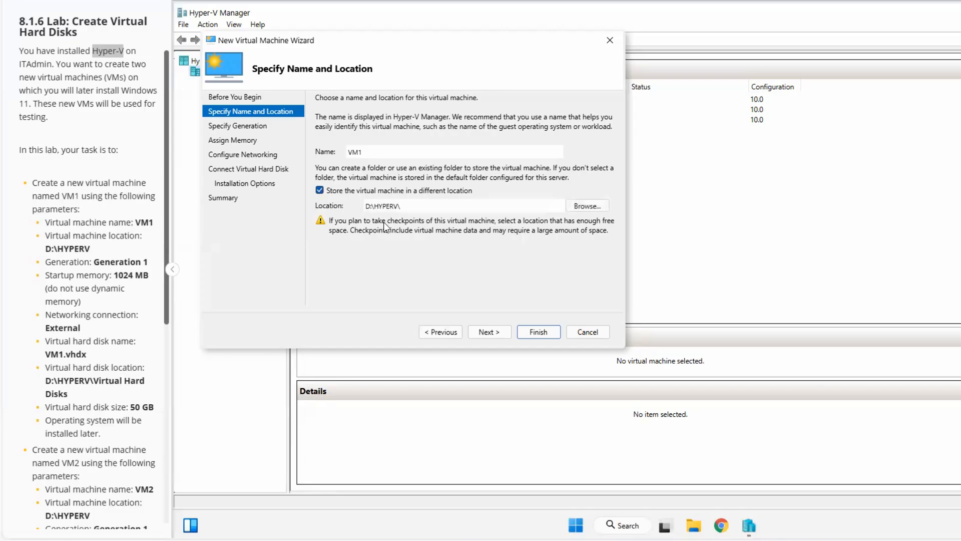
pyautogui.click(413, 205)
pyautogui.press('BackSpace')
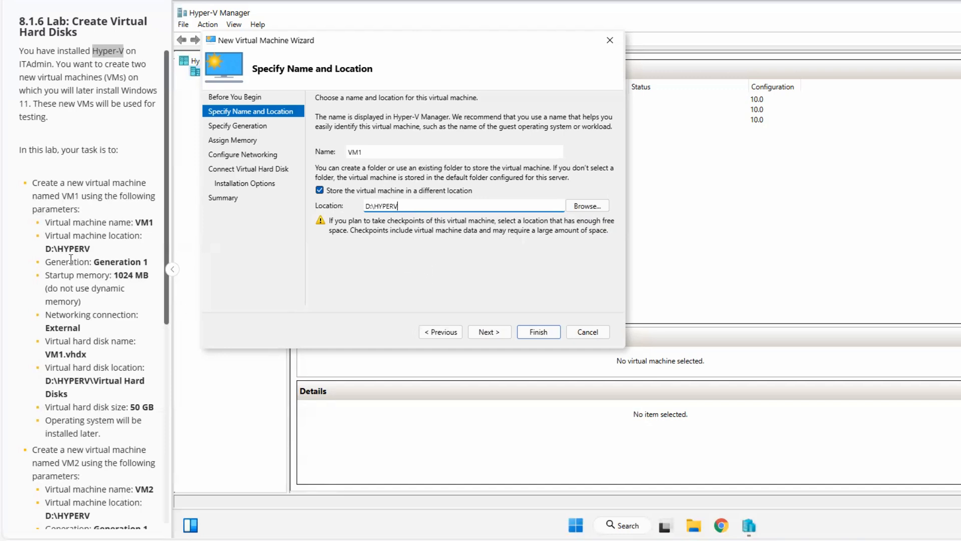
pyautogui.click(443, 264)
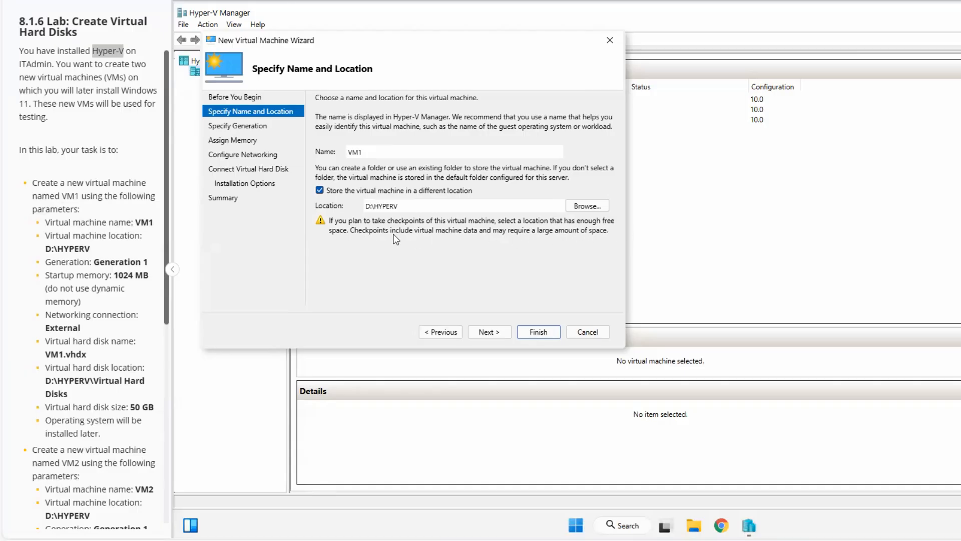
pyautogui.click(592, 205)
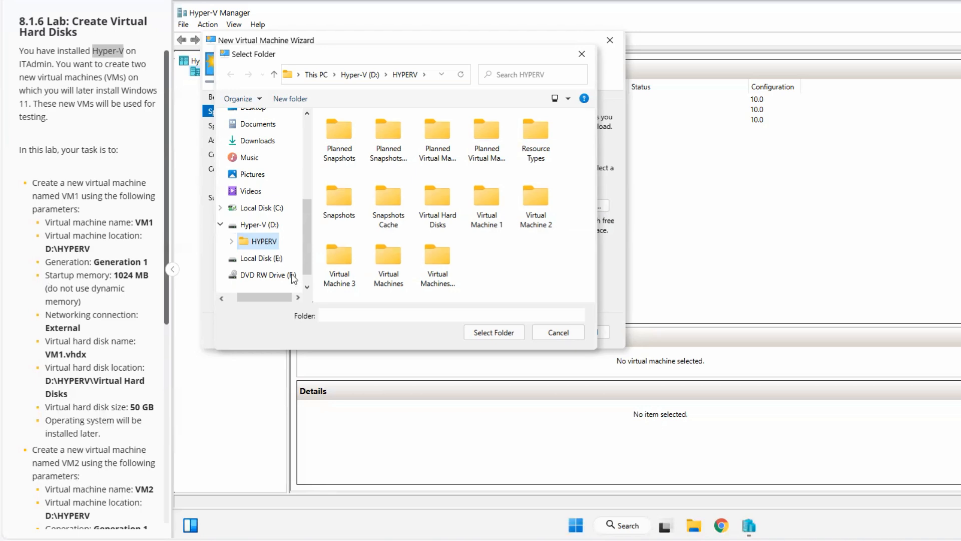
pyautogui.click(494, 332)
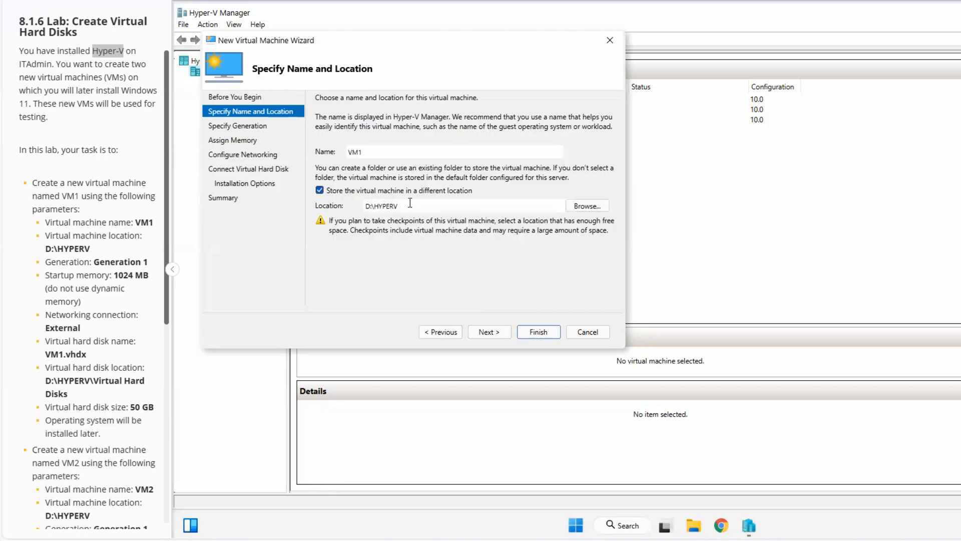
pyautogui.click(490, 332)
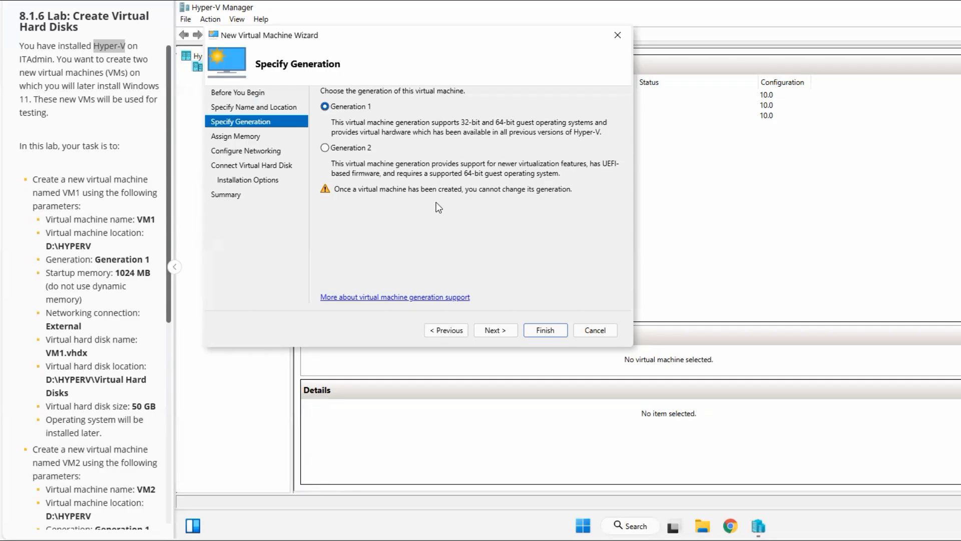
# - Keep Generation 1 and set the startup memory to 1024 MB without dynamic memory
pyautogui.click(496, 330)
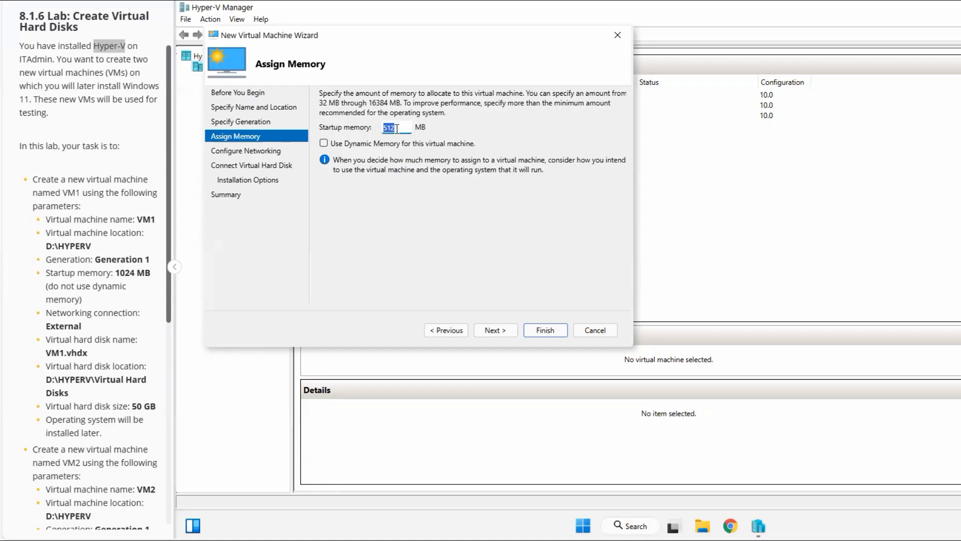
pyautogui.write('1')
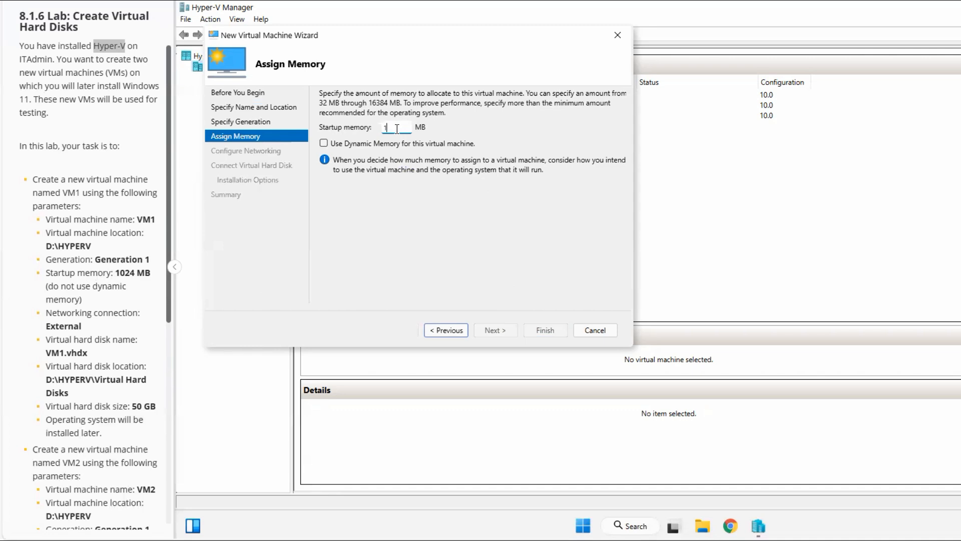
pyautogui.write('024')
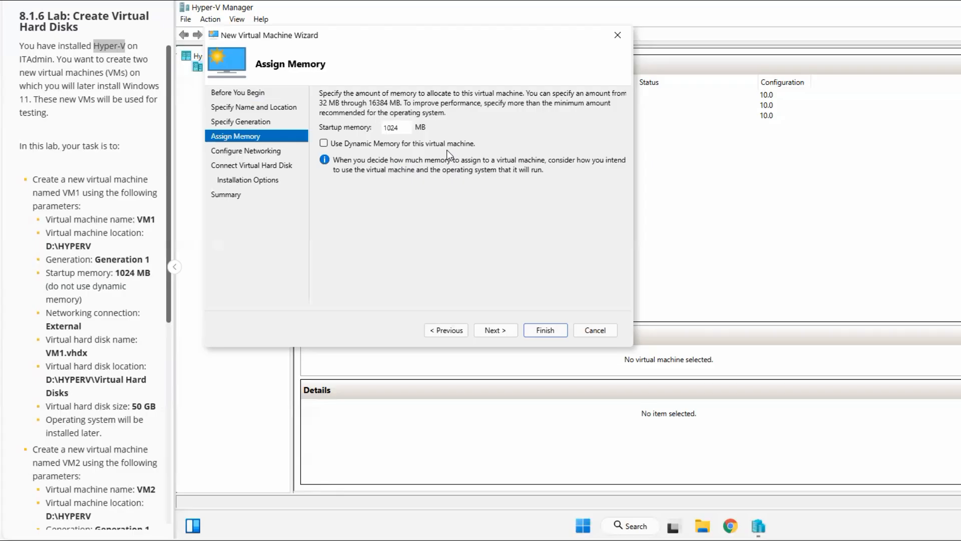
# - Leave the memory page and connect the virtual machine to the External network, then continue
pyautogui.moveTo(400, 127); pyautogui.dragTo(384, 127)
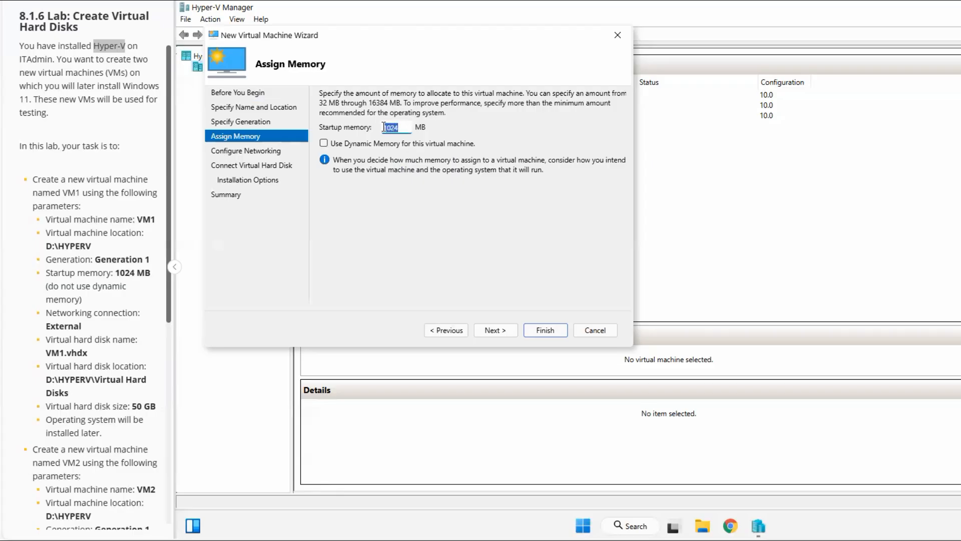
pyautogui.click(496, 238)
pyautogui.scroll(-1, 103, 248)
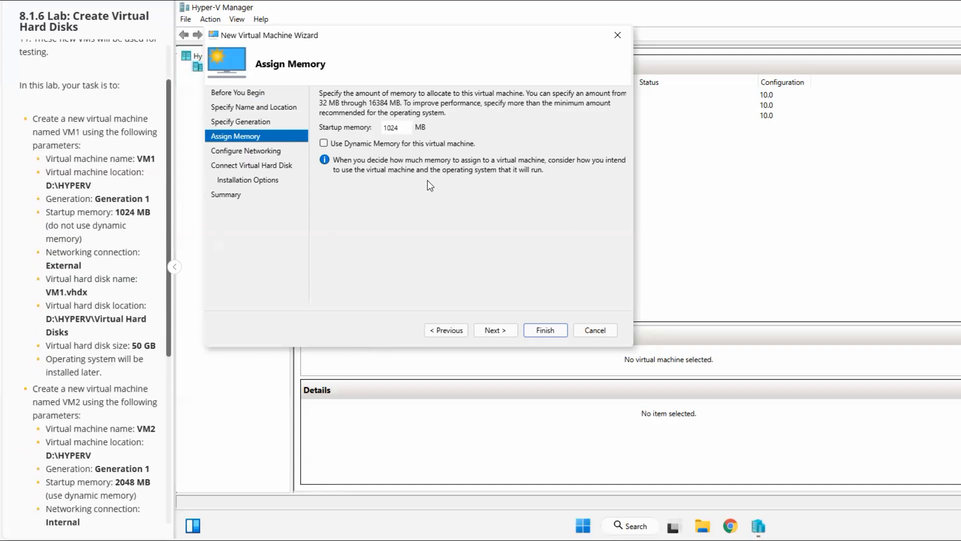
pyautogui.click(497, 333)
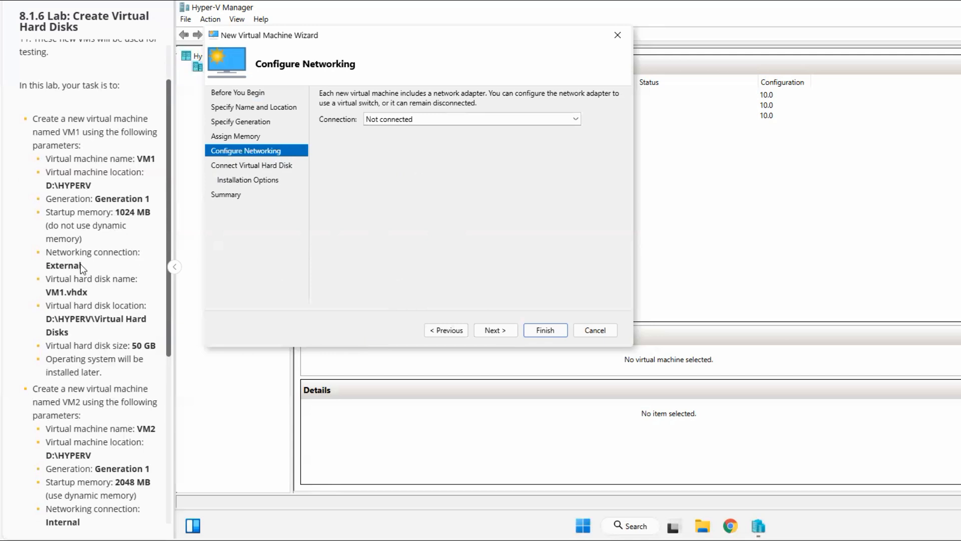
pyautogui.click(575, 119)
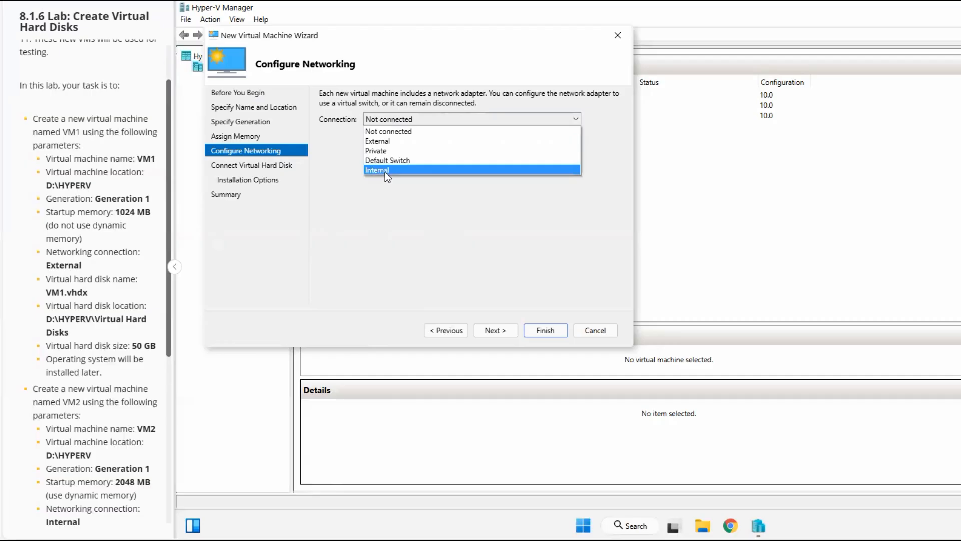
pyautogui.click(378, 141)
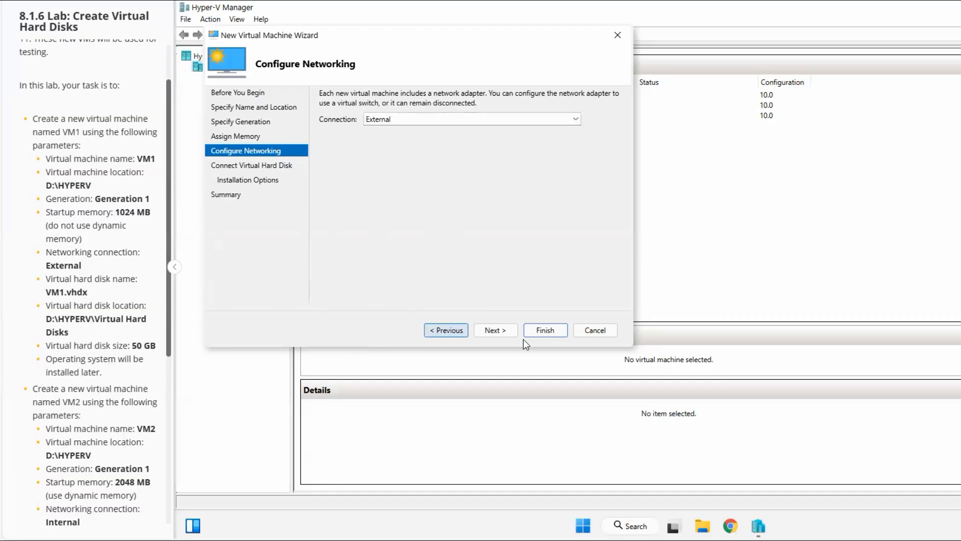
pyautogui.click(494, 330)
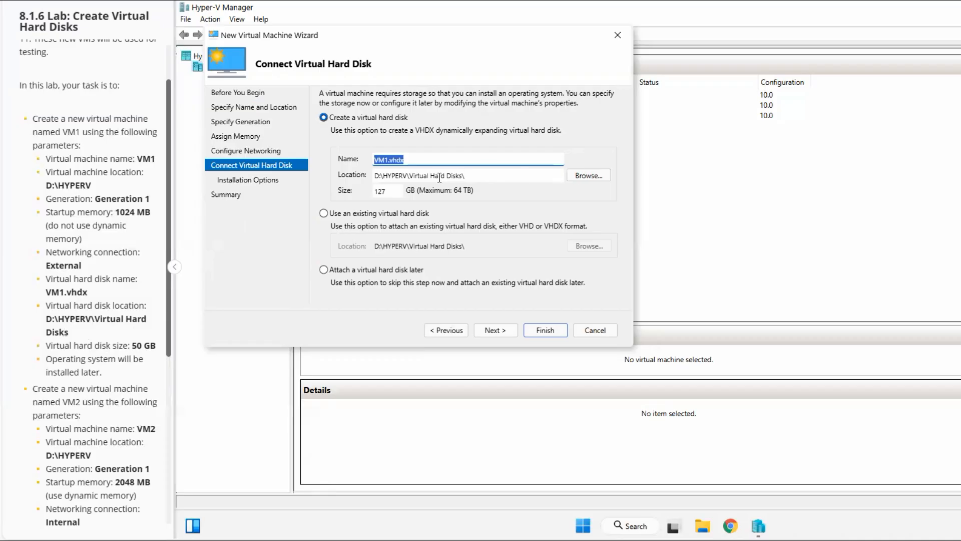
# - Set the new virtual hard disk VM1.vhdx size to 50 GB and continue
pyautogui.click(387, 191)
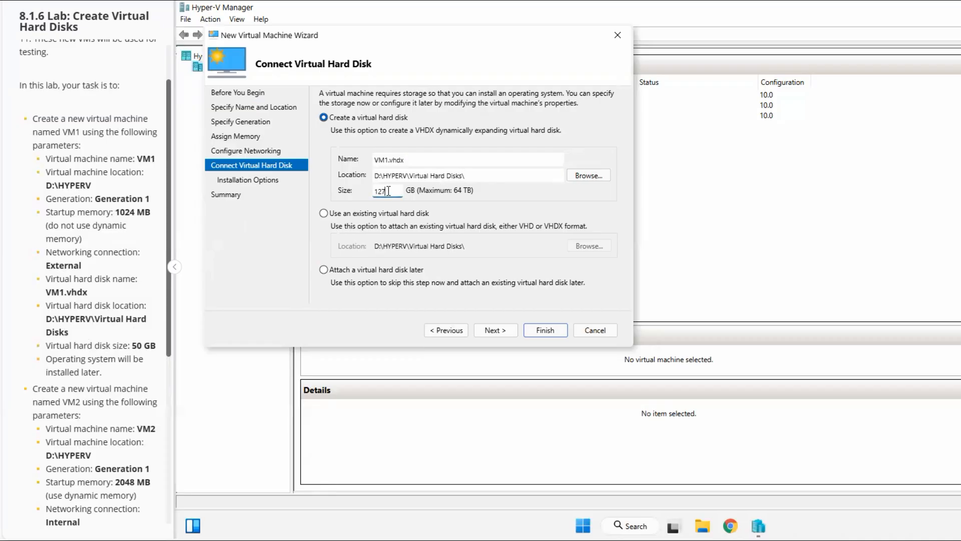
pyautogui.press('BackSpace')
pyautogui.press('BackSpace')
pyautogui.press('BackSpace')
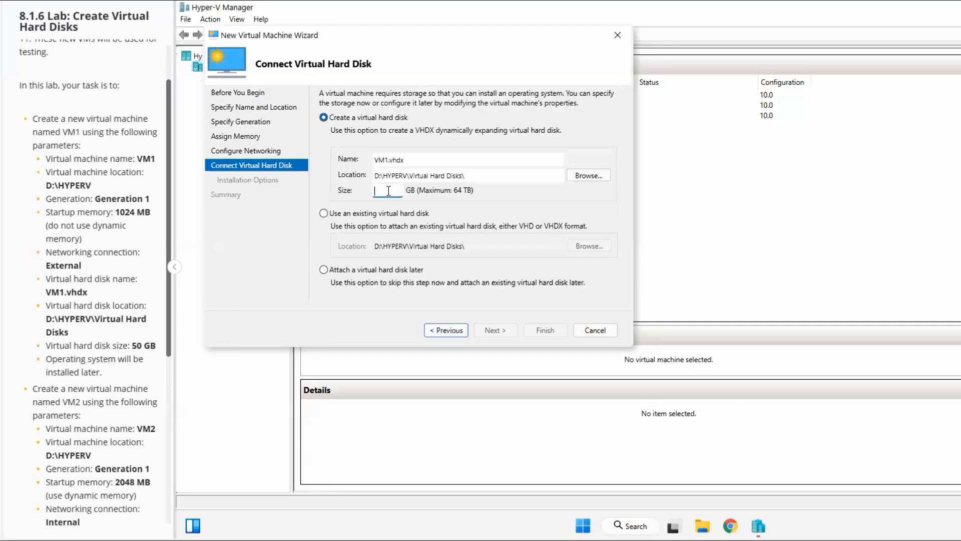
pyautogui.write('50')
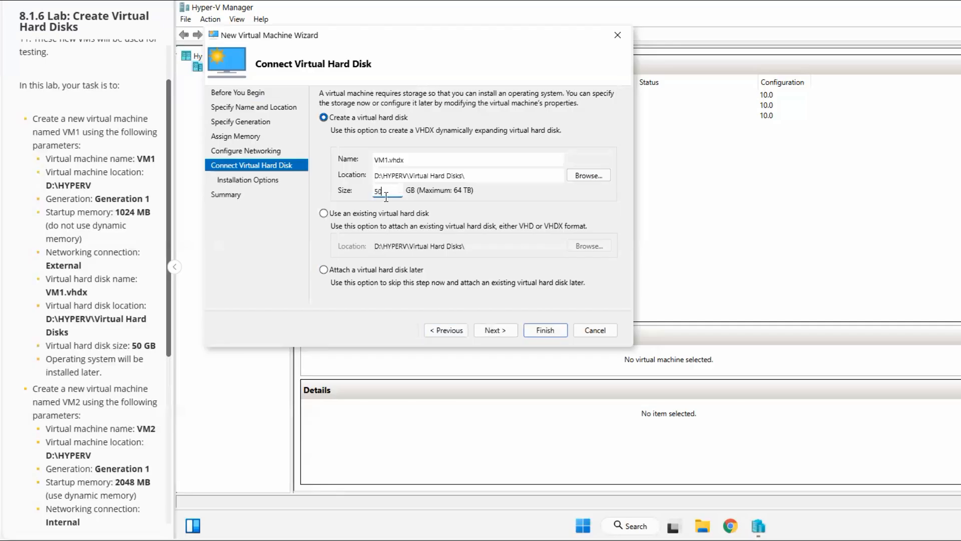
pyautogui.click(500, 205)
pyautogui.scroll(2, 123, 272)
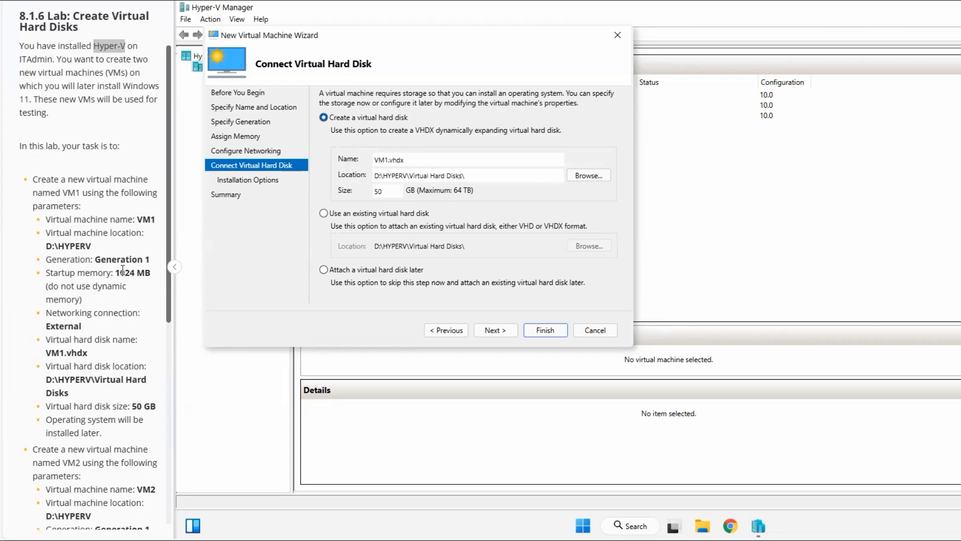
pyautogui.moveTo(74, 16); pyautogui.dragTo(79, 28)
pyautogui.click(495, 330)
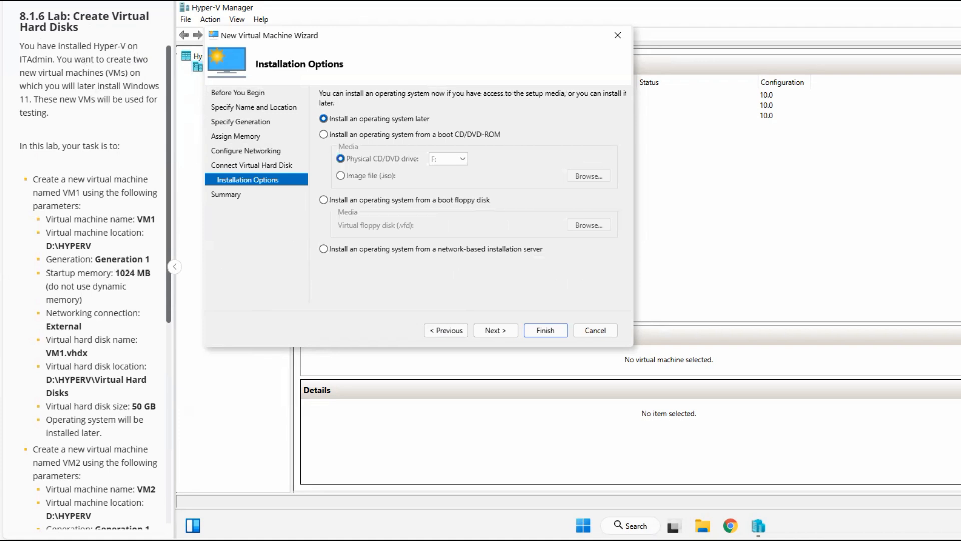
# - Keep installing the operating system later and finish creating VM1
pyautogui.scroll(-1, 85, 333)
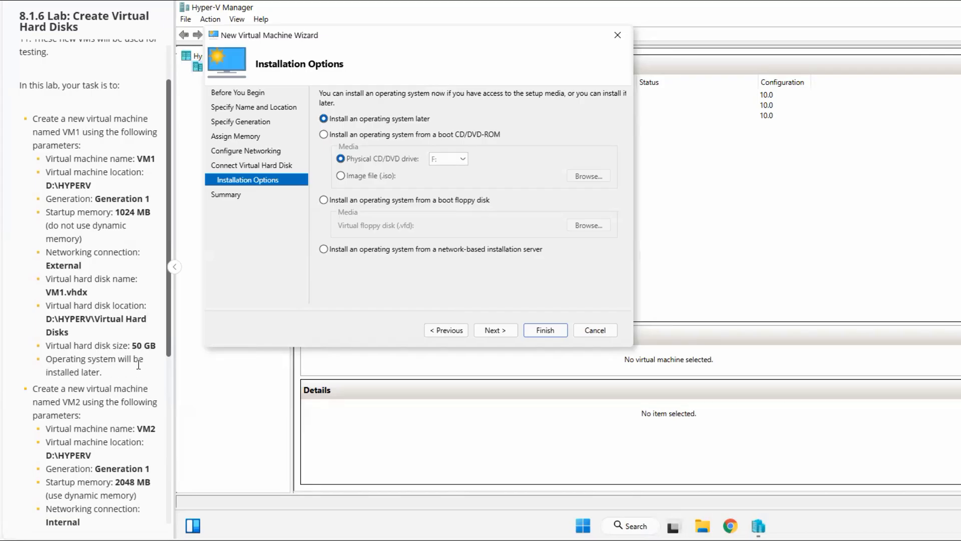
pyautogui.scroll(-1, 102, 364)
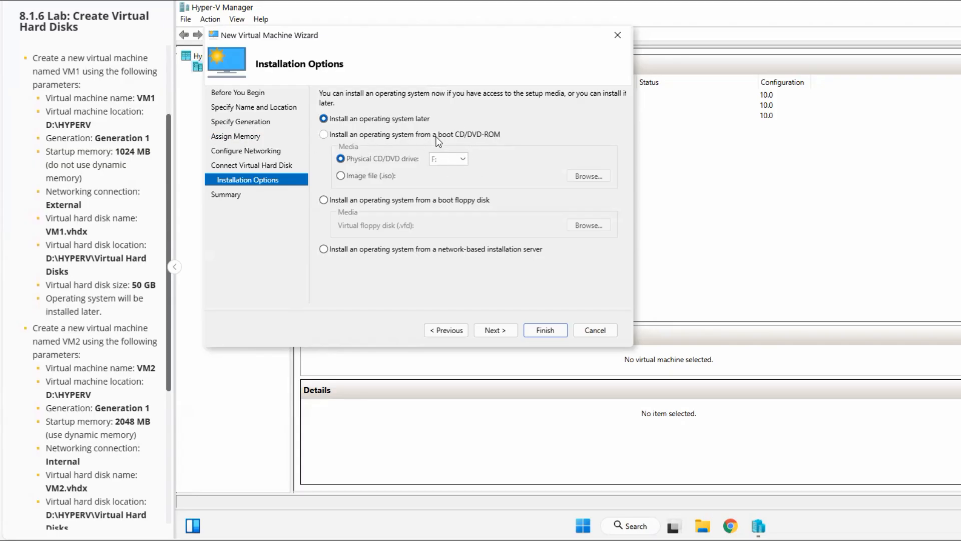
pyautogui.click(494, 331)
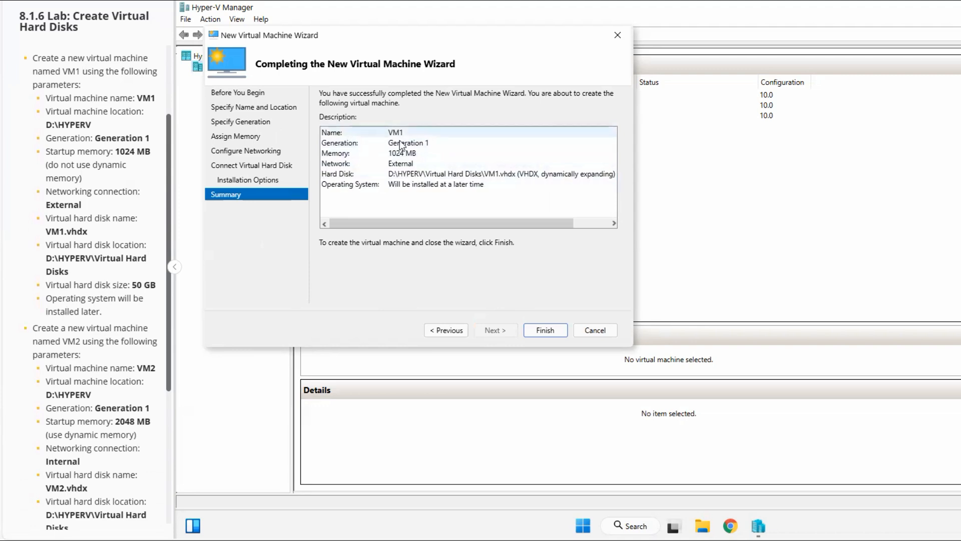
pyautogui.click(548, 331)
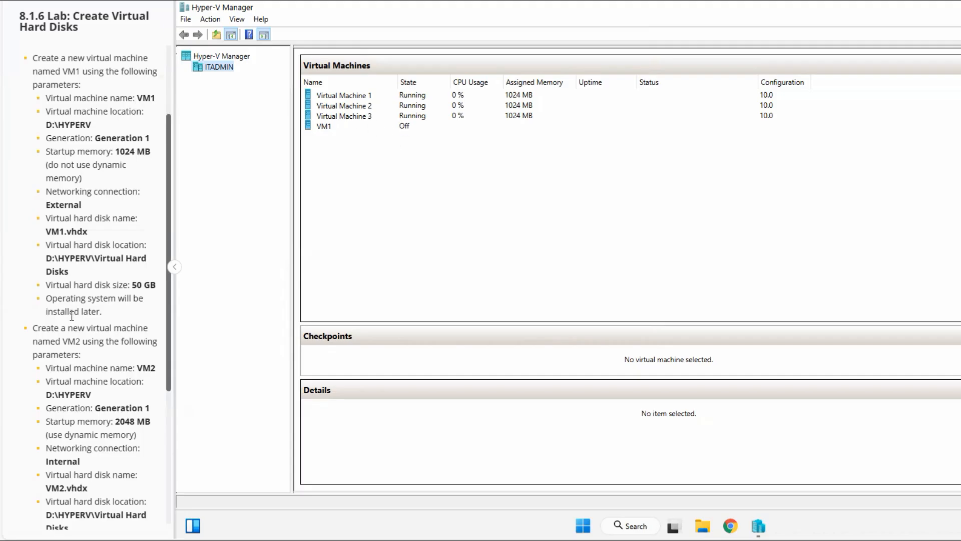
# - Start the New Virtual Machine wizard again on ITADMIN and move past the introduction page
pyautogui.scroll(-3, 70, 318)
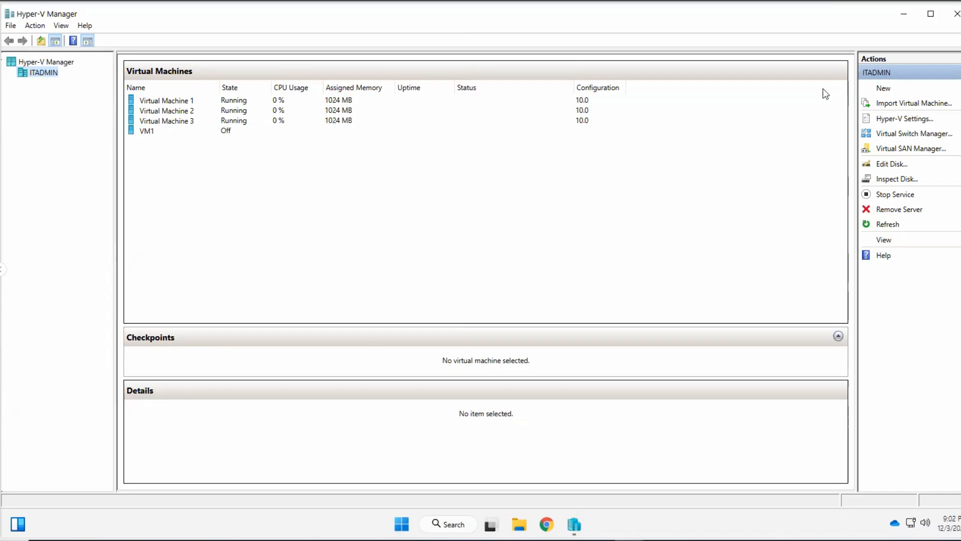
pyautogui.click(898, 89)
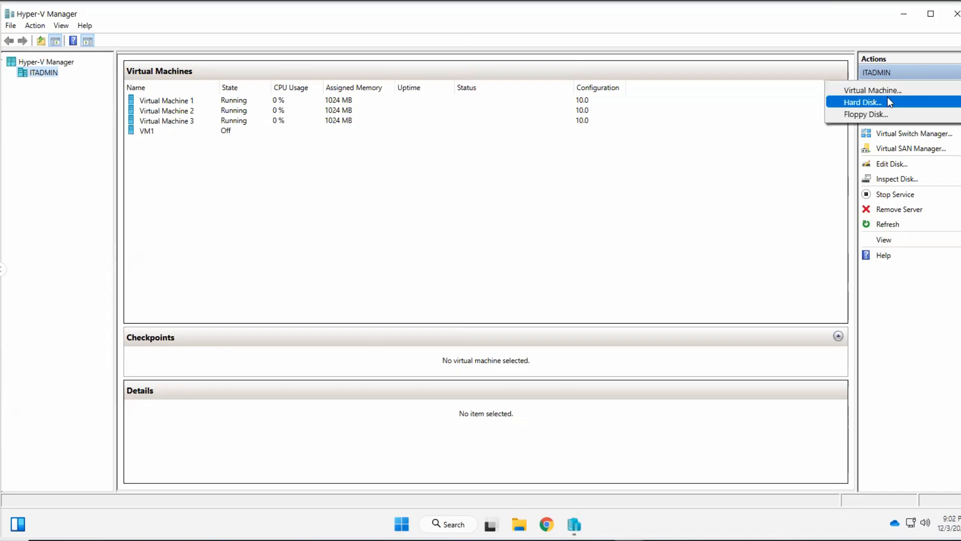
pyautogui.click(884, 89)
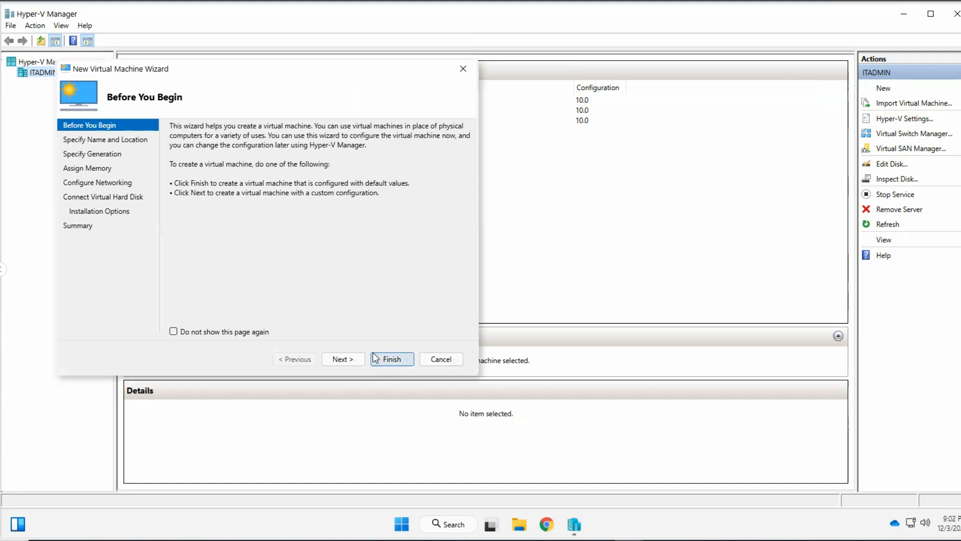
pyautogui.click(343, 359)
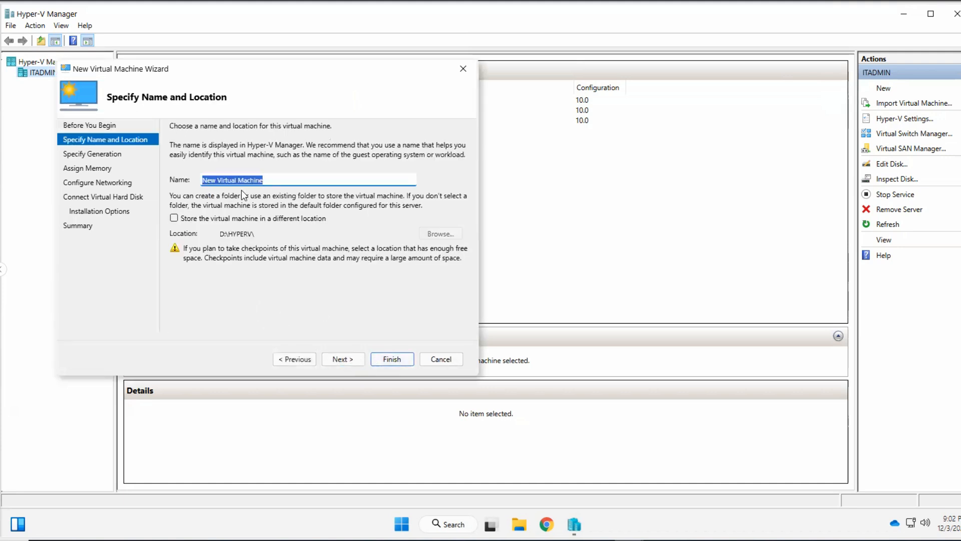
# - Name the new virtual machine VM2 and continue
pyautogui.write('VM2')
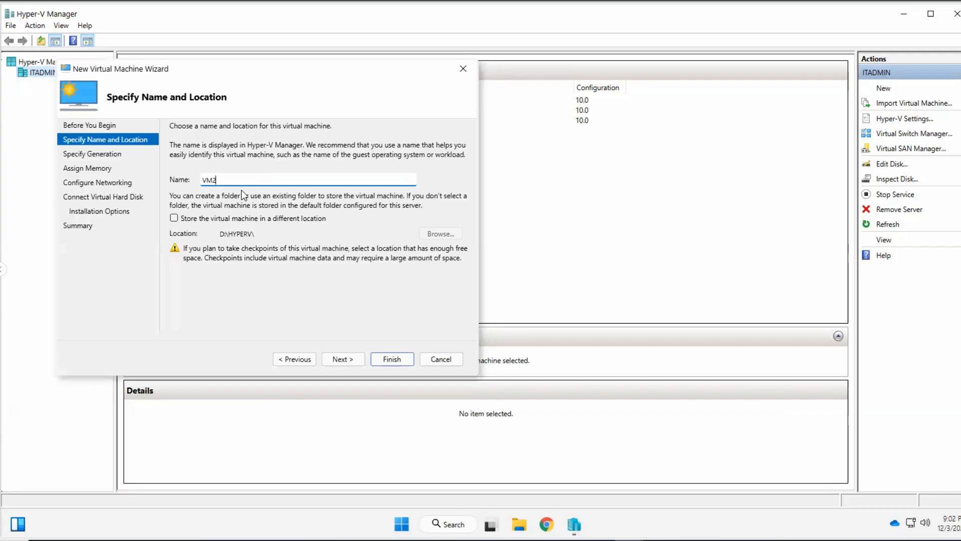
pyautogui.click(339, 200)
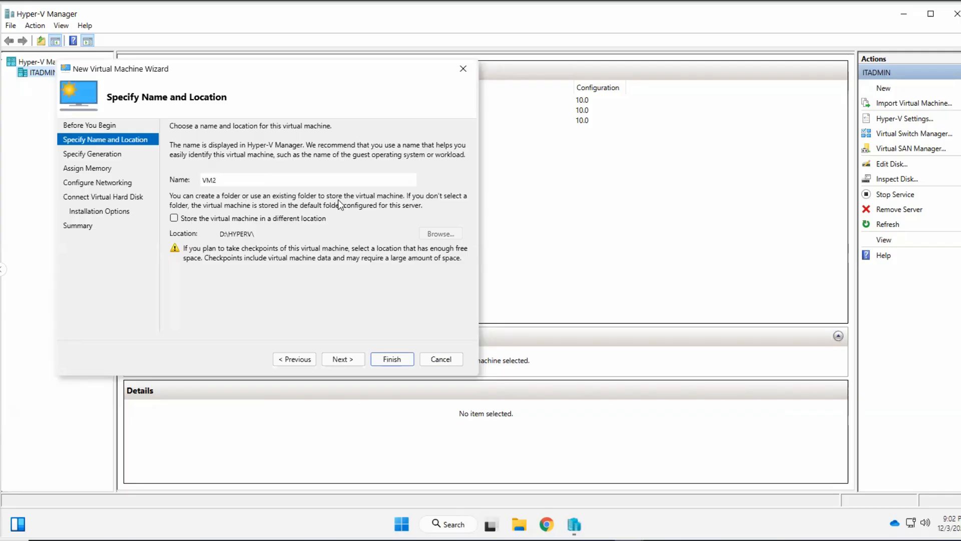
pyautogui.click(343, 359)
# - Keep Generation 1, set the startup memory to 2048 MB with dynamic memory enabled, and continue
pyautogui.click(3, 269)
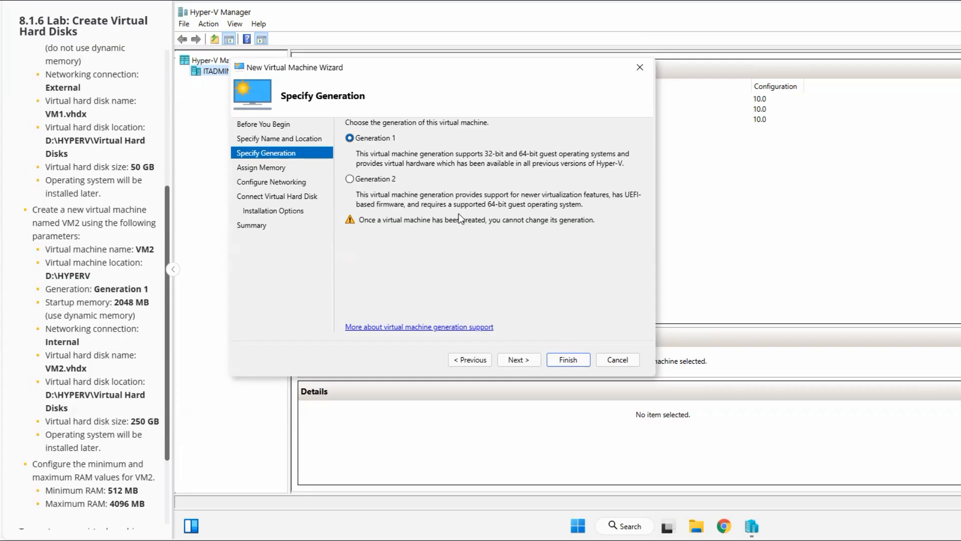
pyautogui.click(518, 359)
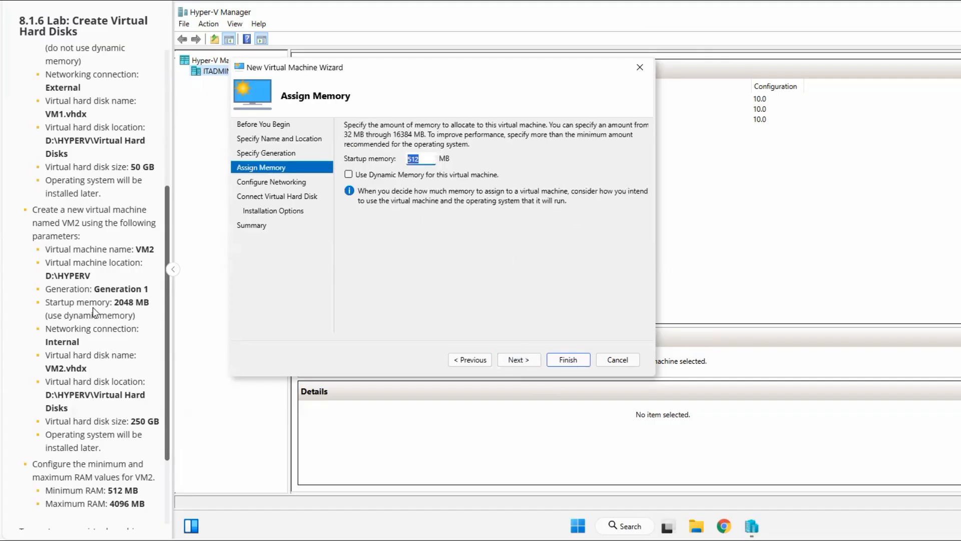
pyautogui.write('2048')
pyautogui.click(348, 174)
pyautogui.click(515, 359)
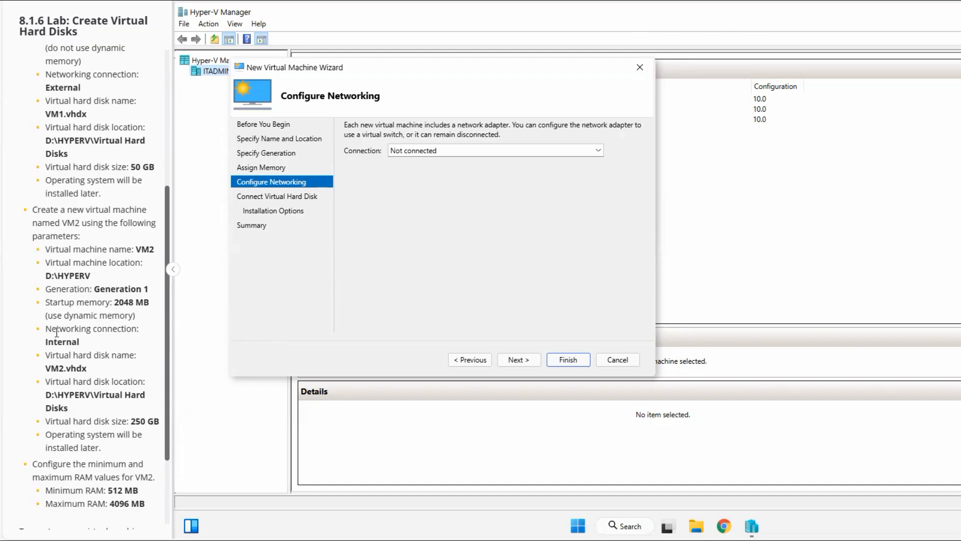
# - Connect the virtual machine to the Internal network and continue
pyautogui.click(598, 149)
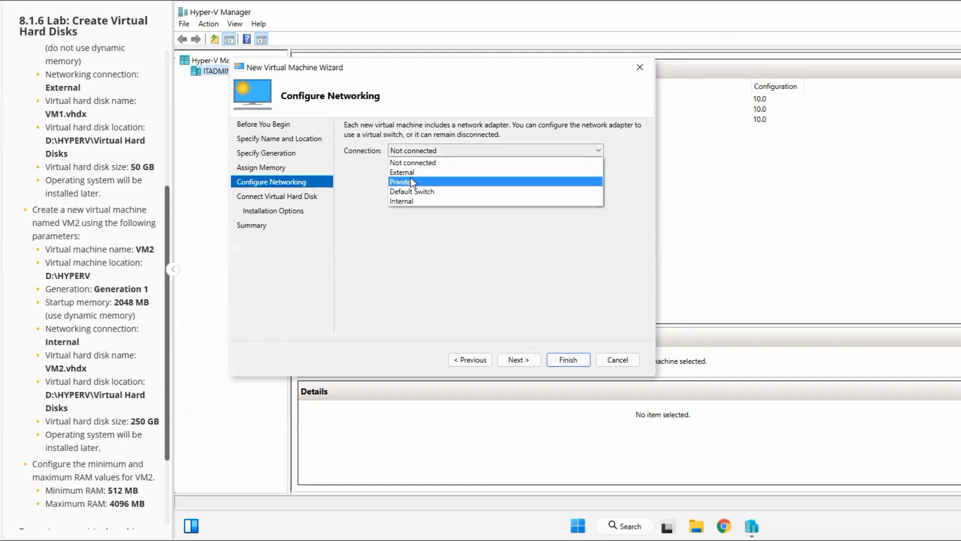
pyautogui.click(409, 200)
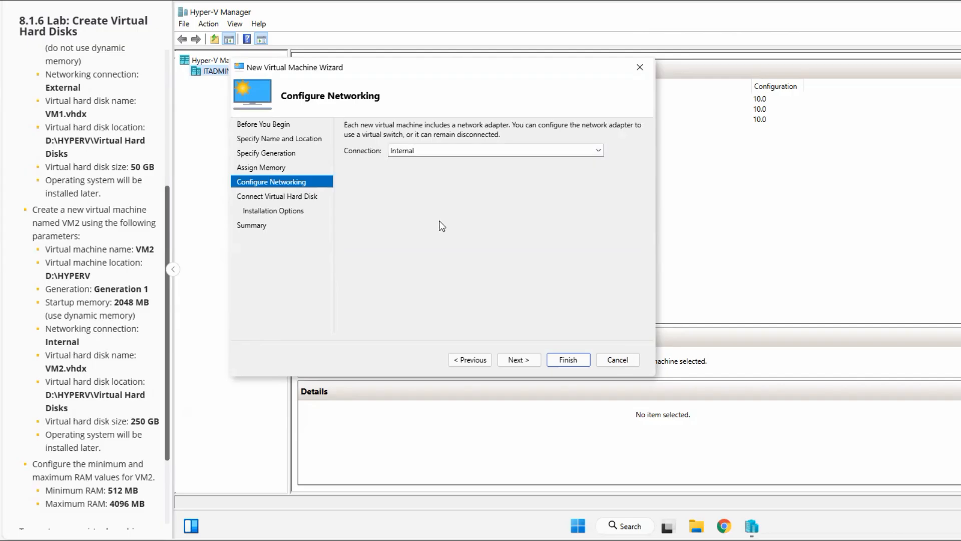
pyautogui.click(515, 359)
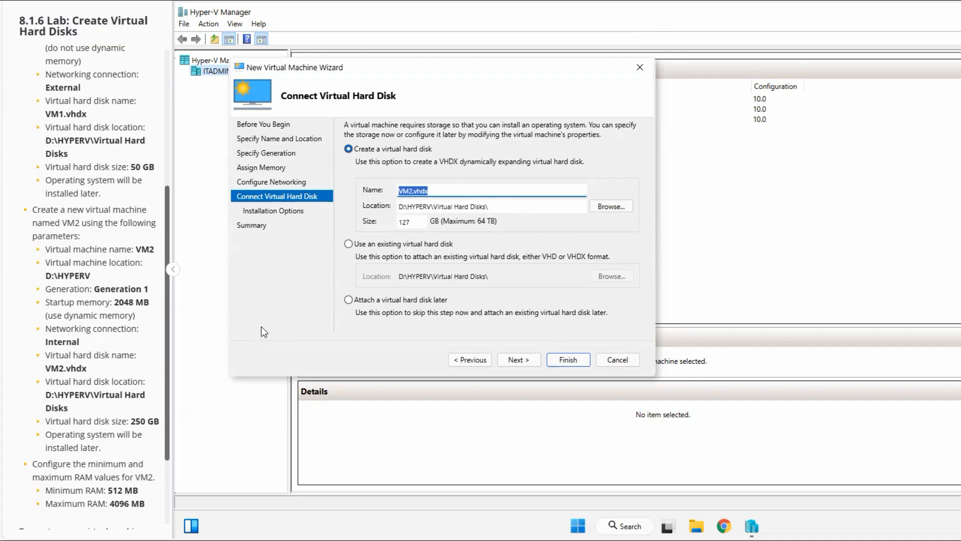
# - Set the new virtual hard disk VM2.vhdx size to 250 GB and continue
pyautogui.click(422, 222)
pyautogui.press('BackSpace')
pyautogui.press('BackSpace')
pyautogui.press('BackSpace')
pyautogui.write('250')
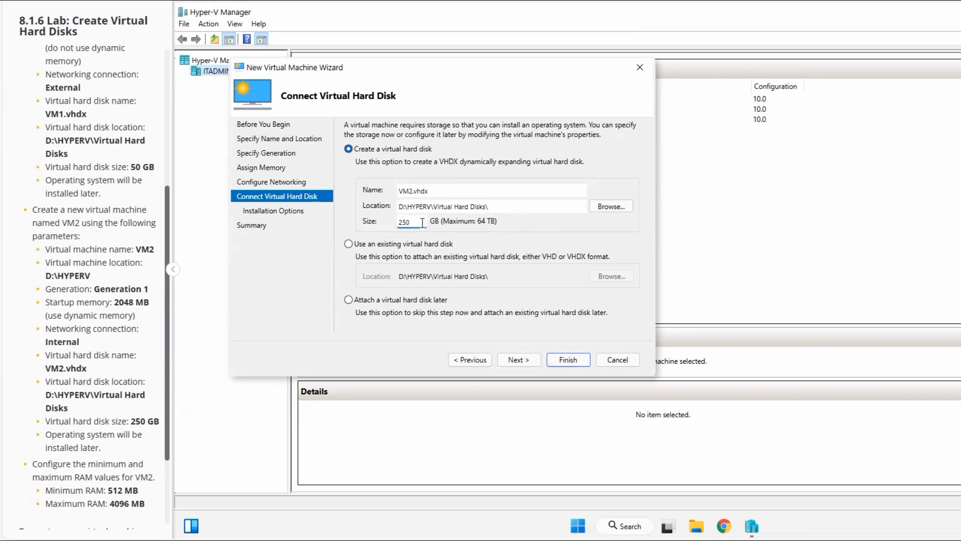
pyautogui.click(525, 225)
pyautogui.scroll(-2, 88, 375)
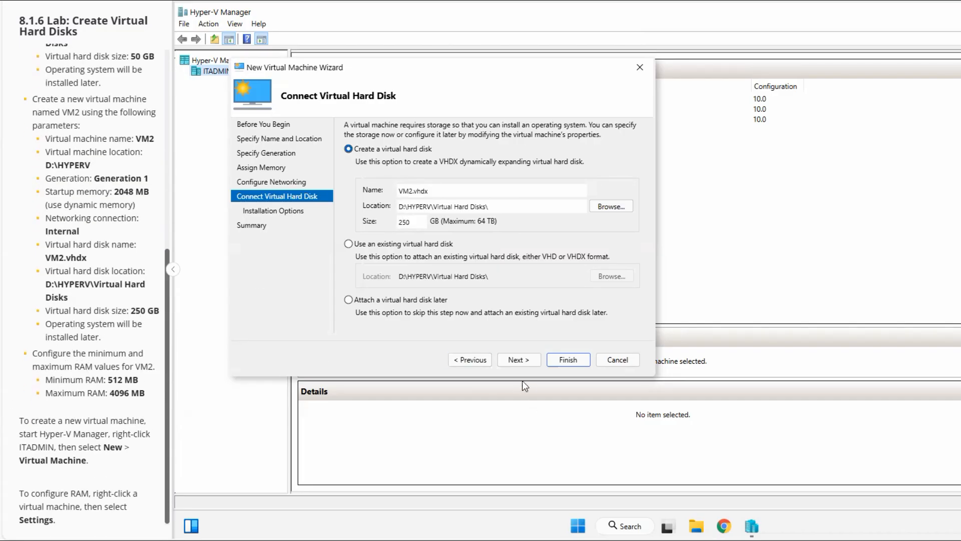
pyautogui.click(518, 359)
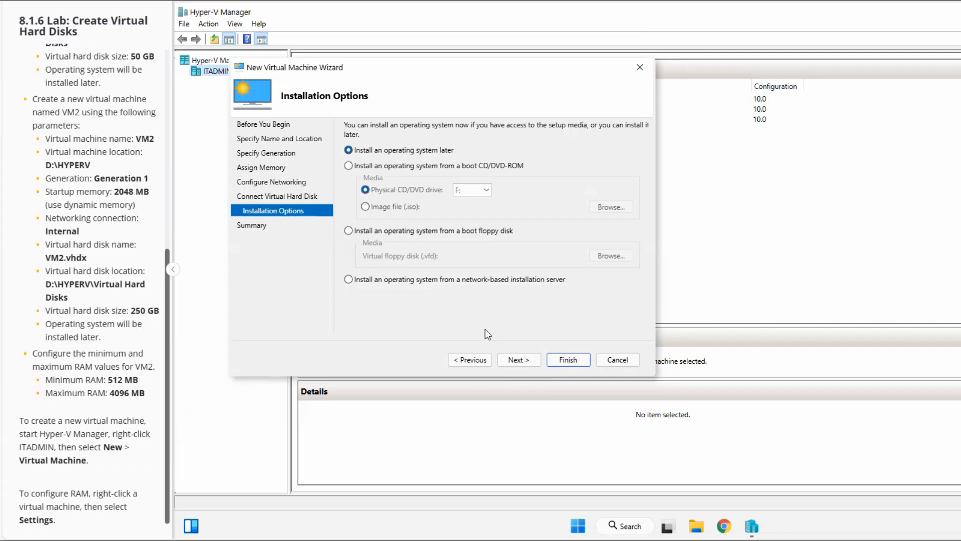
# - Keep installing the operating system later and finish creating VM2
pyautogui.click(518, 360)
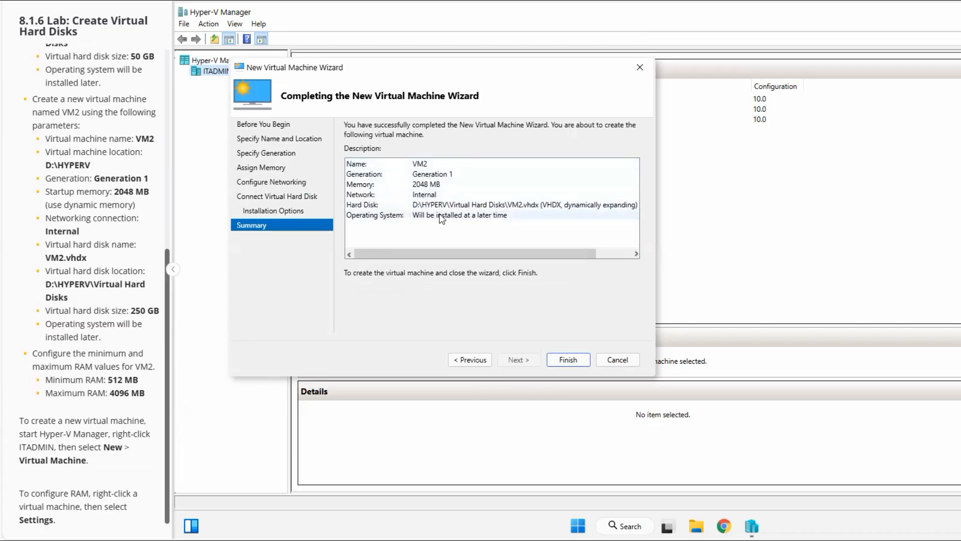
pyautogui.click(567, 362)
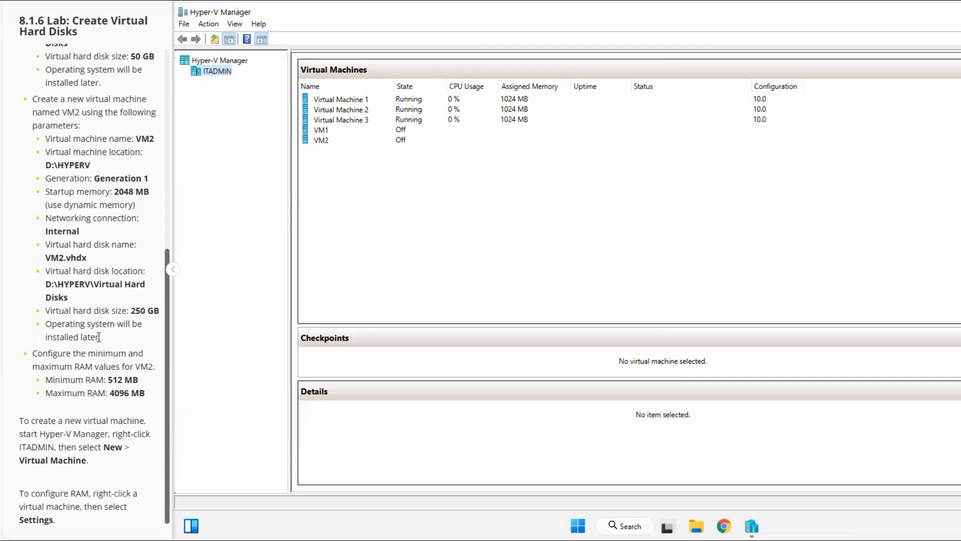
pyautogui.moveTo(98, 338); pyautogui.dragTo(42, 326)
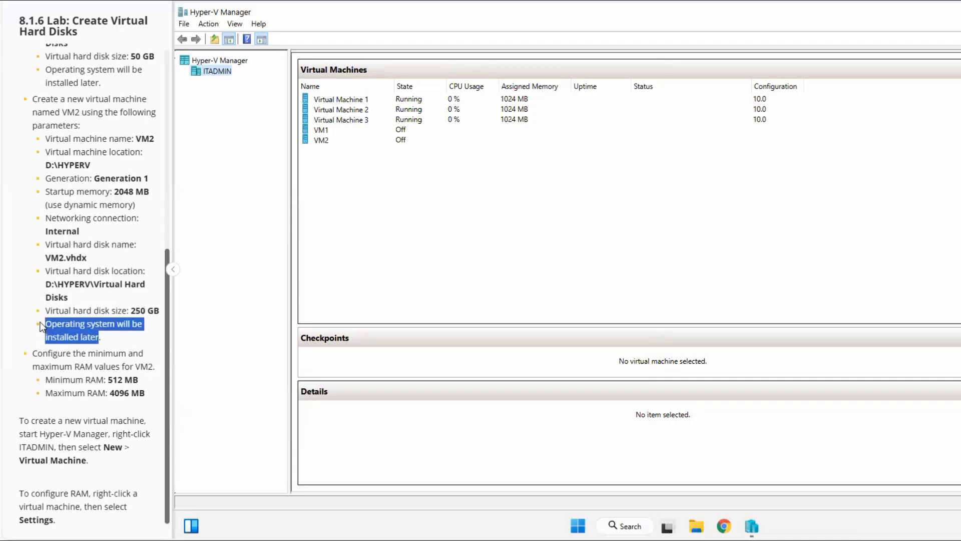
pyautogui.hotkey('ctrl', 'c')
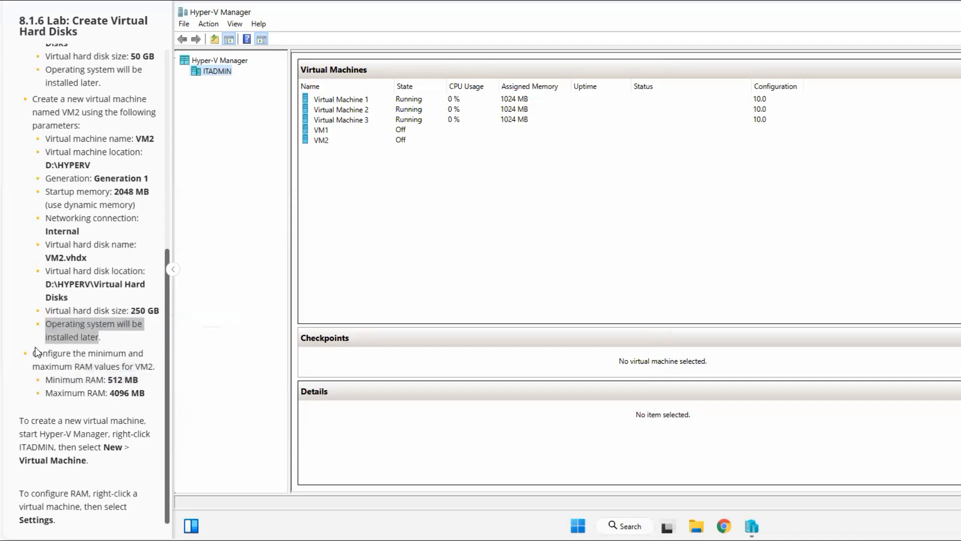
pyautogui.click(55, 352)
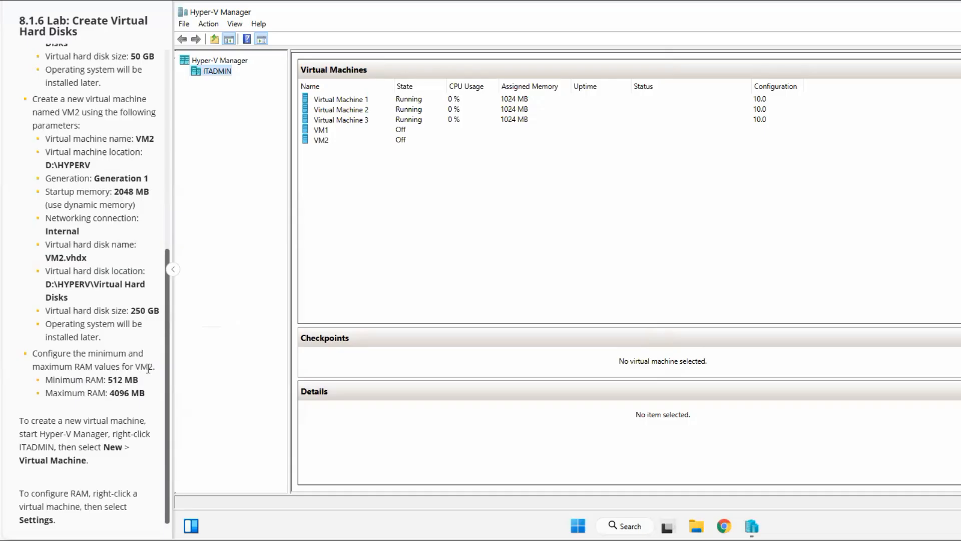
# - Open VM2's memory settings and set its minimum RAM to 512 MB
pyautogui.click(325, 141)
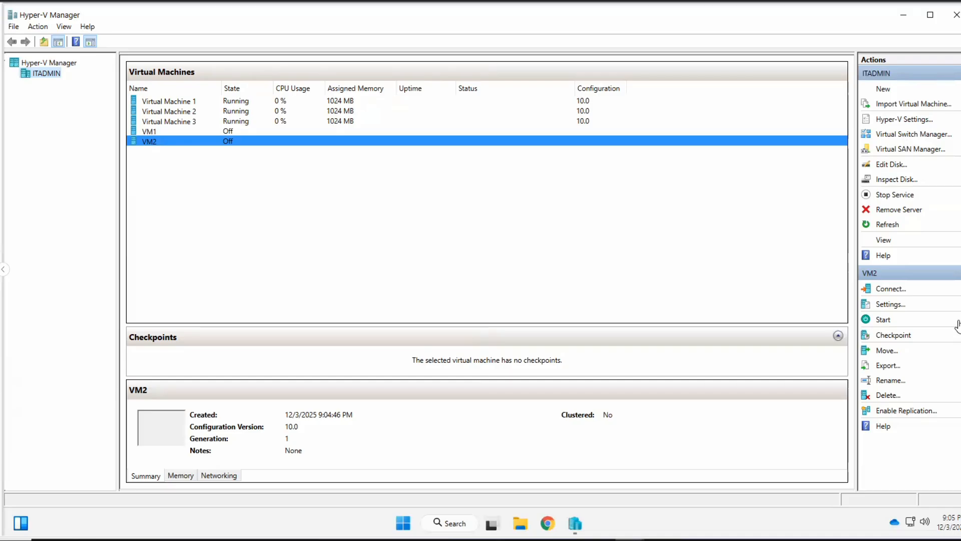
pyautogui.click(891, 305)
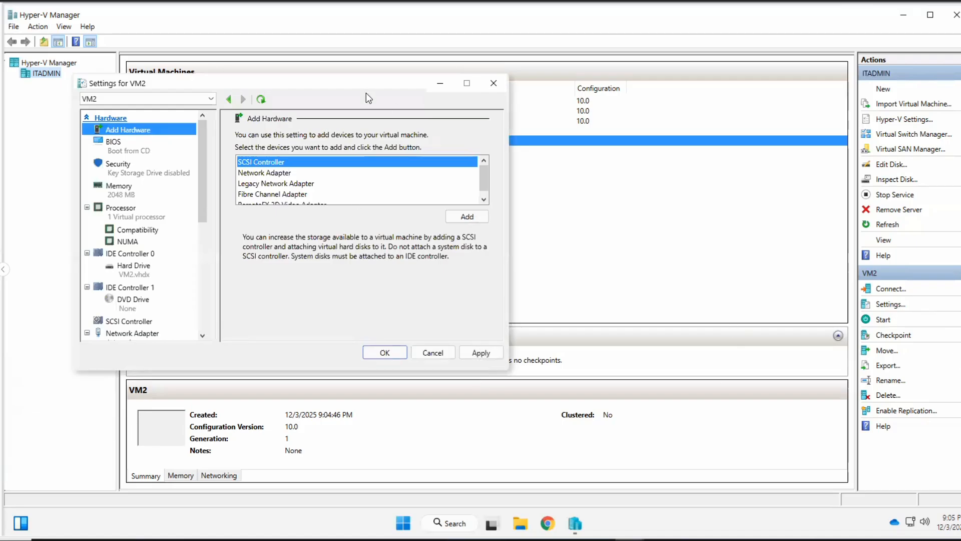
pyautogui.click(118, 192)
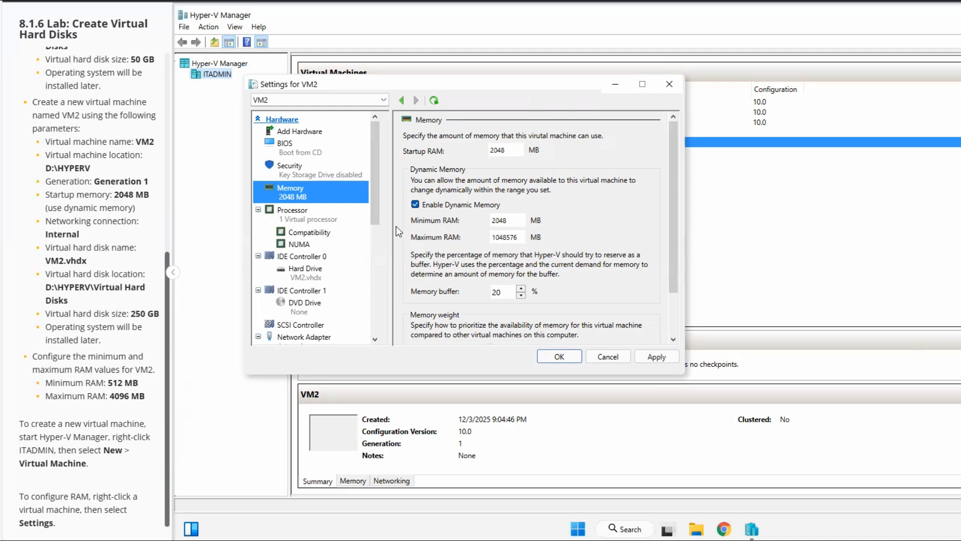
pyautogui.click(513, 222)
pyautogui.press('BackSpace')
pyautogui.press('BackSpace')
pyautogui.press('BackSpace')
pyautogui.press('BackSpace')
pyautogui.write('512')
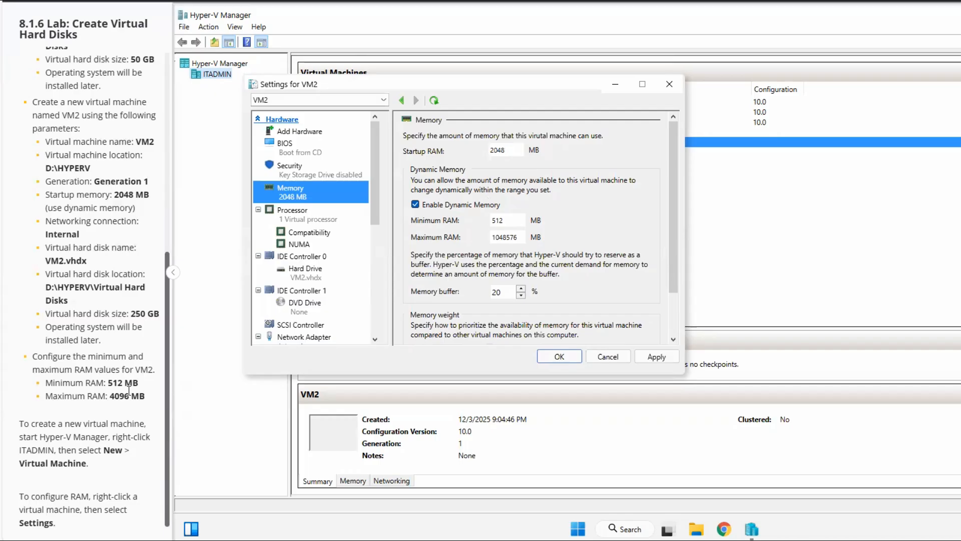
# - Set VM2's maximum RAM to 4096 MB and save the settings
pyautogui.click(521, 238)
pyautogui.moveTo(520, 236); pyautogui.dragTo(492, 240)
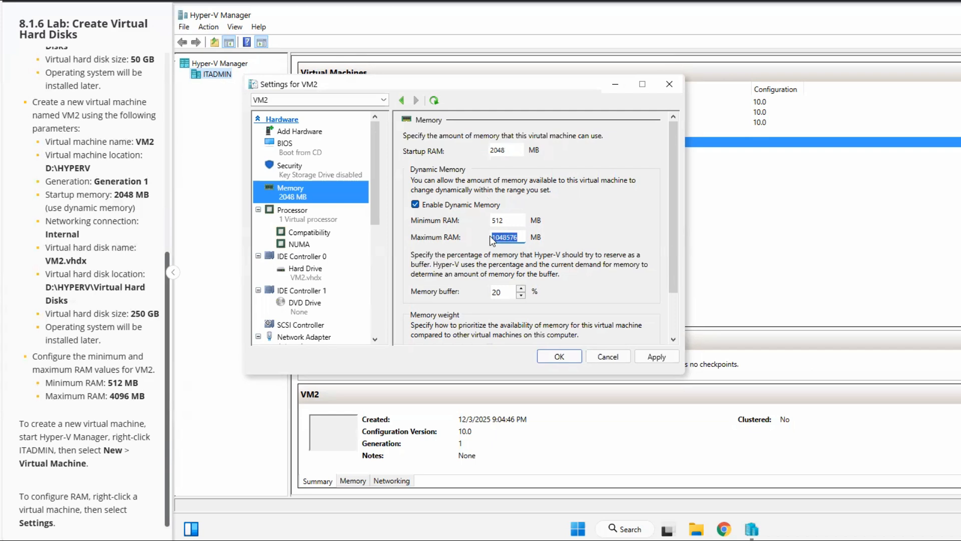
pyautogui.write('4')
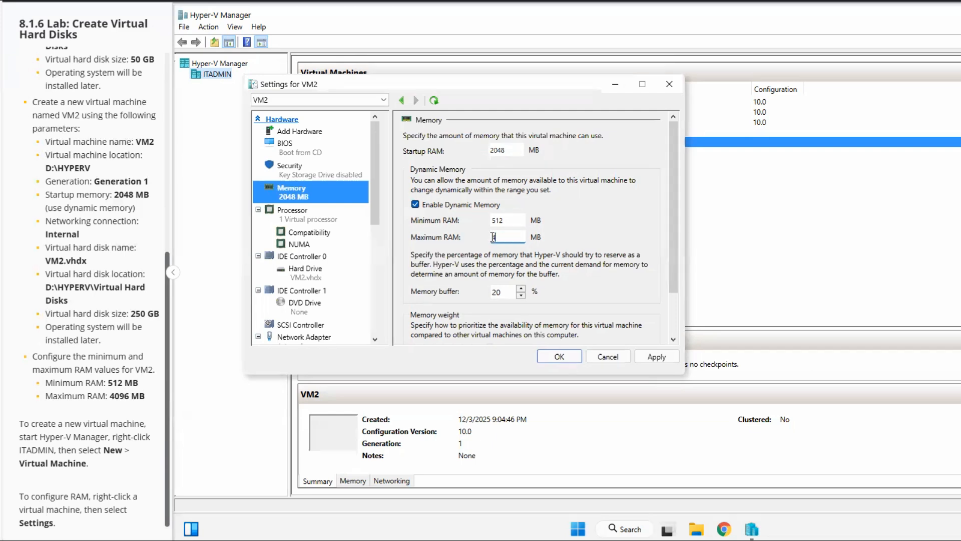
pyautogui.write('096')
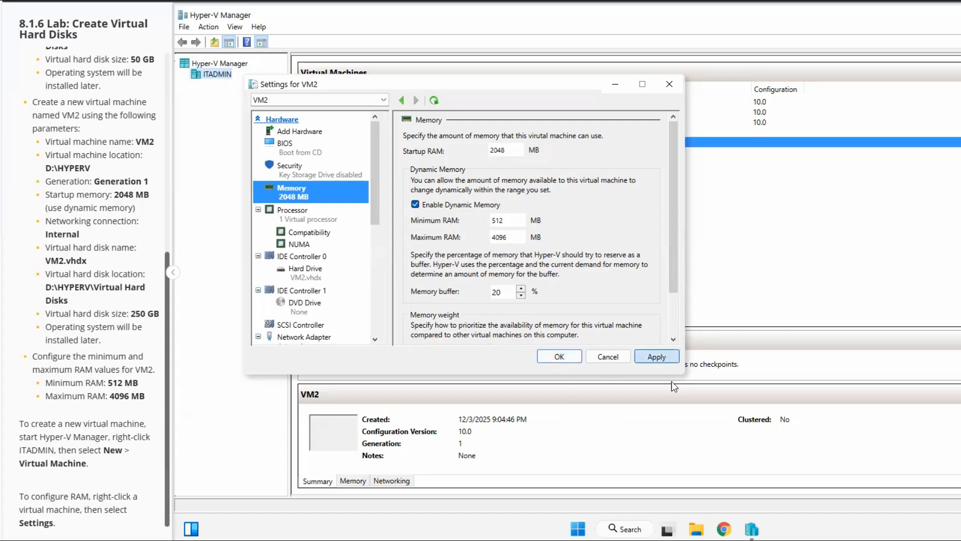
pyautogui.click(561, 356)
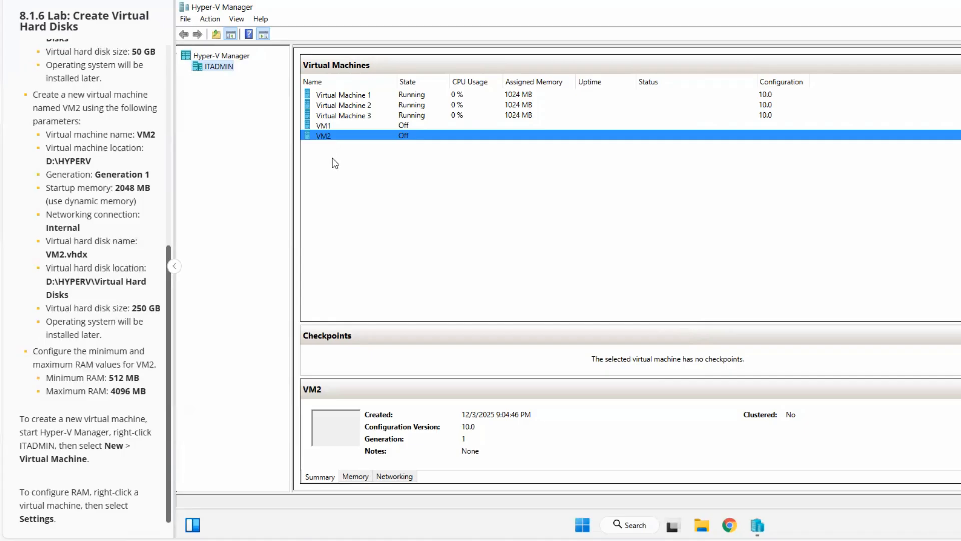
# - Reopen VM2's settings to review them, then close the dialog
pyautogui.rightClick(337, 137)
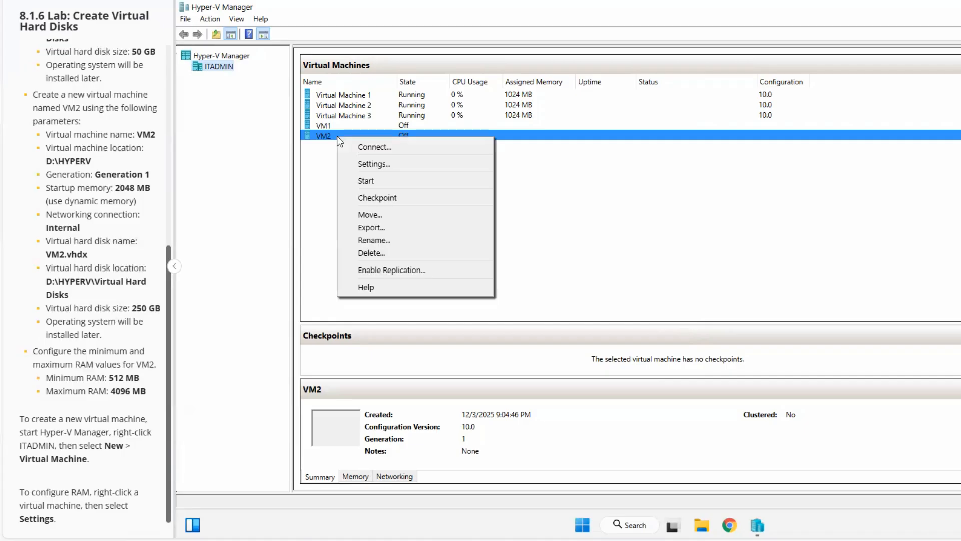
pyautogui.click(374, 163)
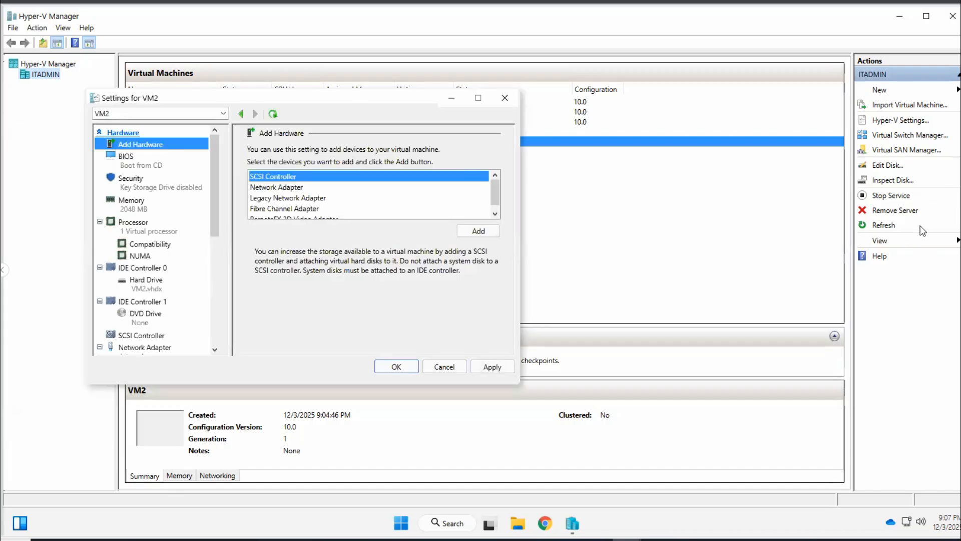
pyautogui.click(504, 98)
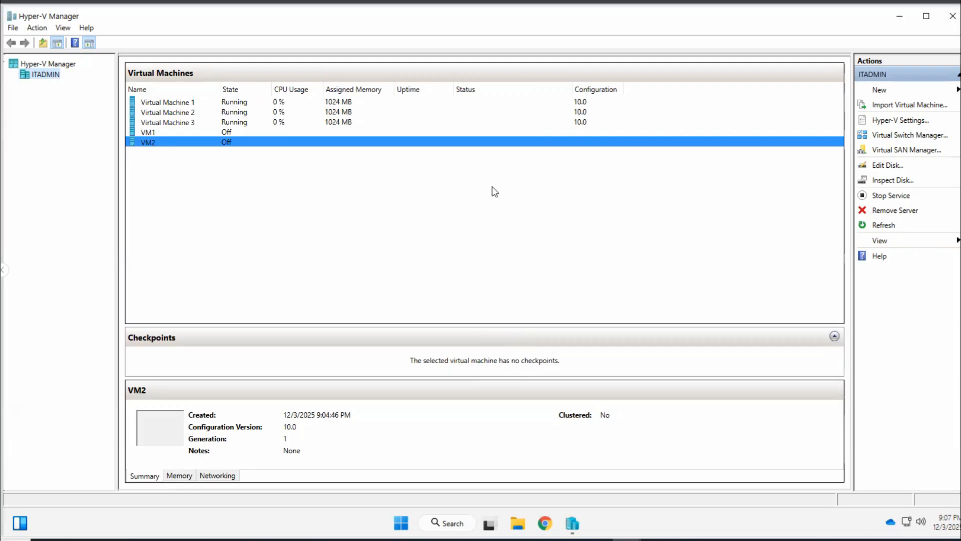
# - Submit the lab for scoring and review the score report
pyautogui.click(225, 247)
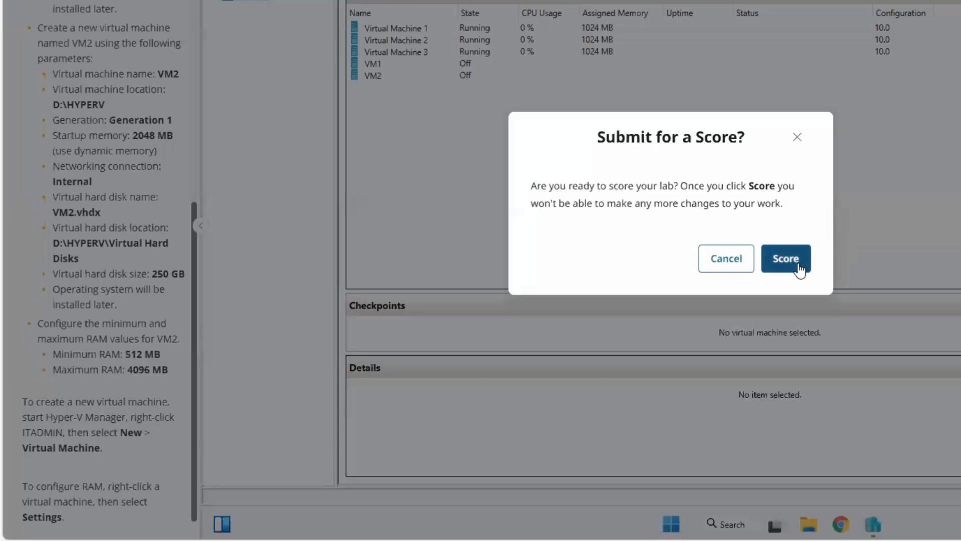
pyautogui.click(798, 263)
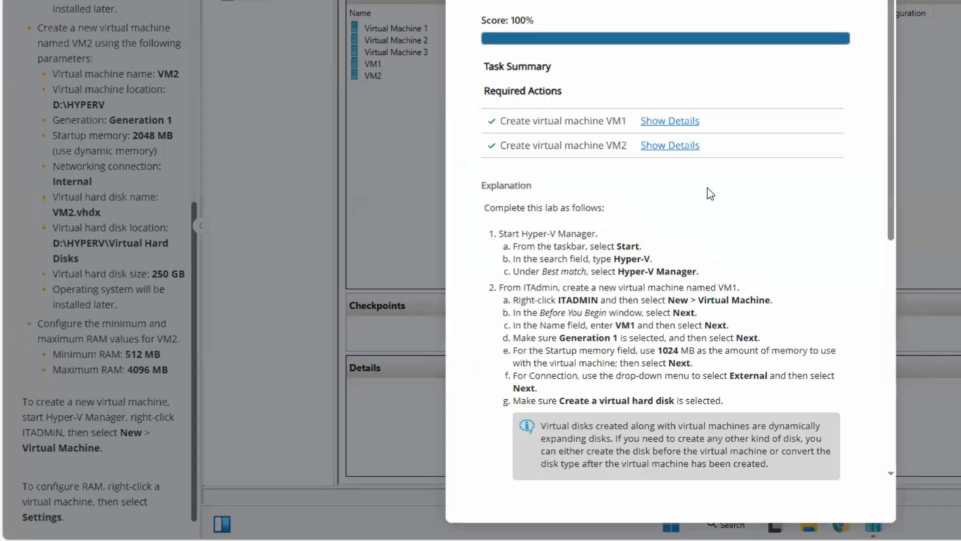
pyautogui.moveTo(479, 20); pyautogui.dragTo(538, 20)
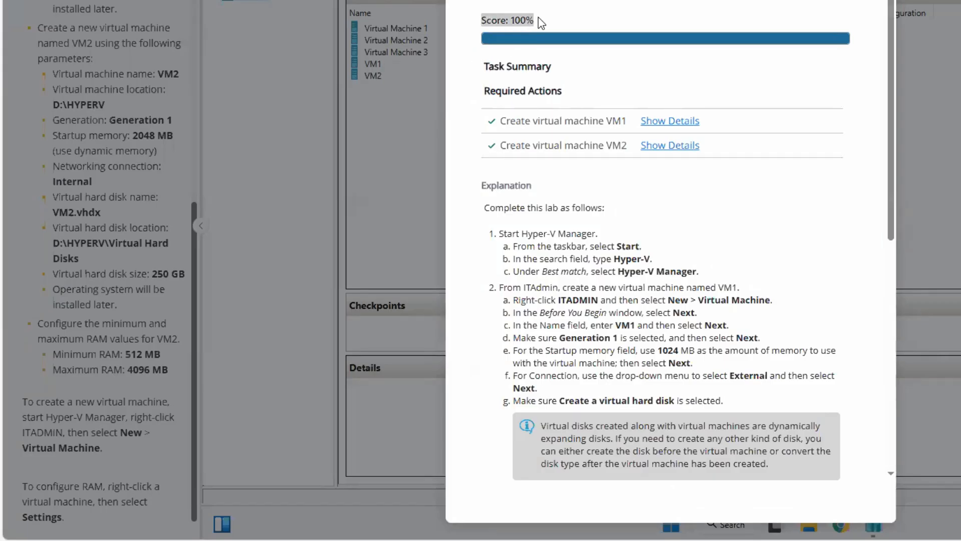